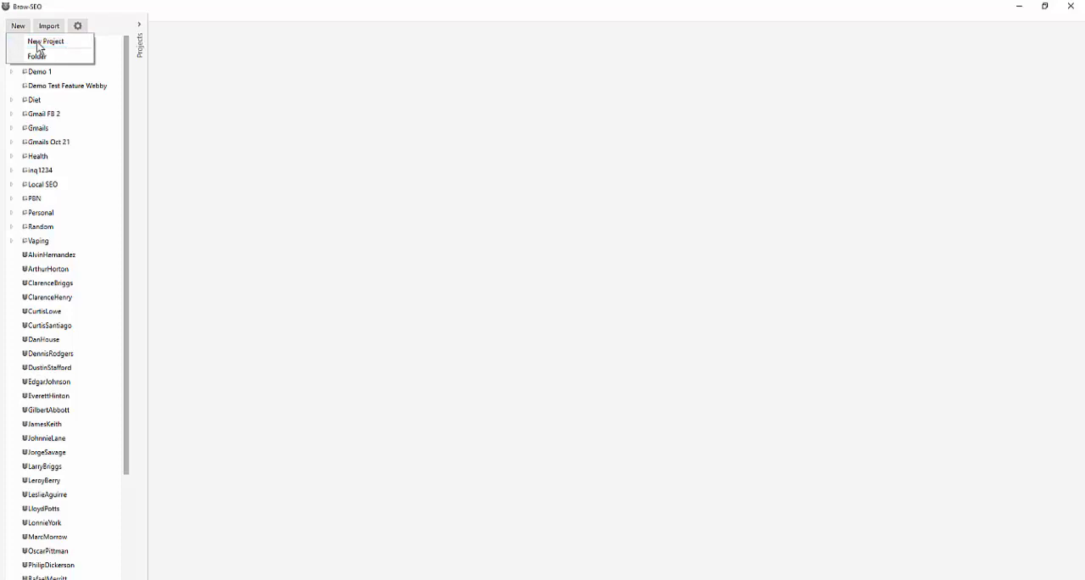
Open a blank new project form, examine its project and profile detail fields, and close it without saving
left_click(39, 45)
left_click_drag(514, 145, 458, 79)
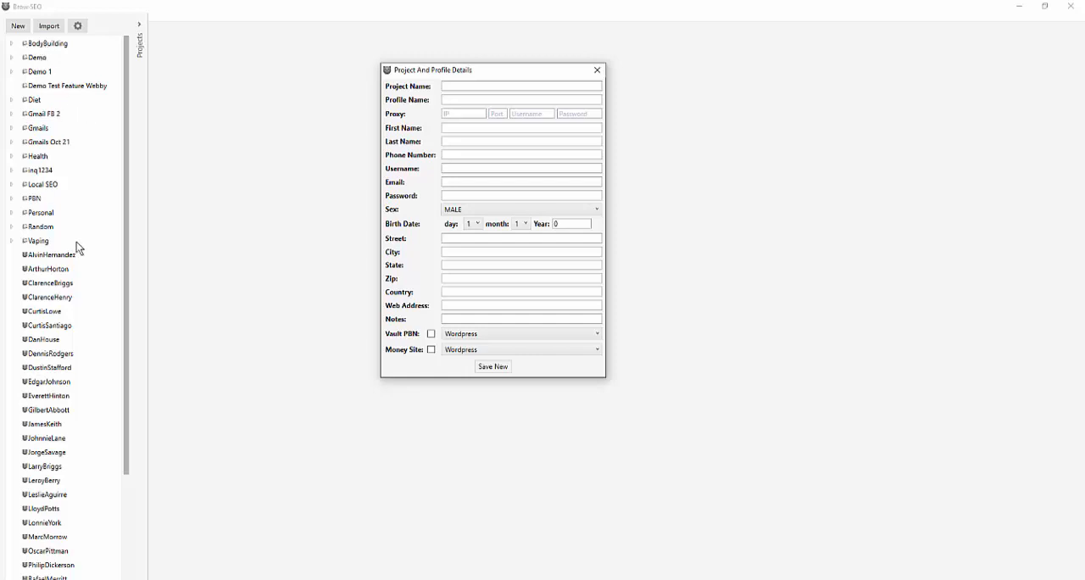
left_click(477, 87)
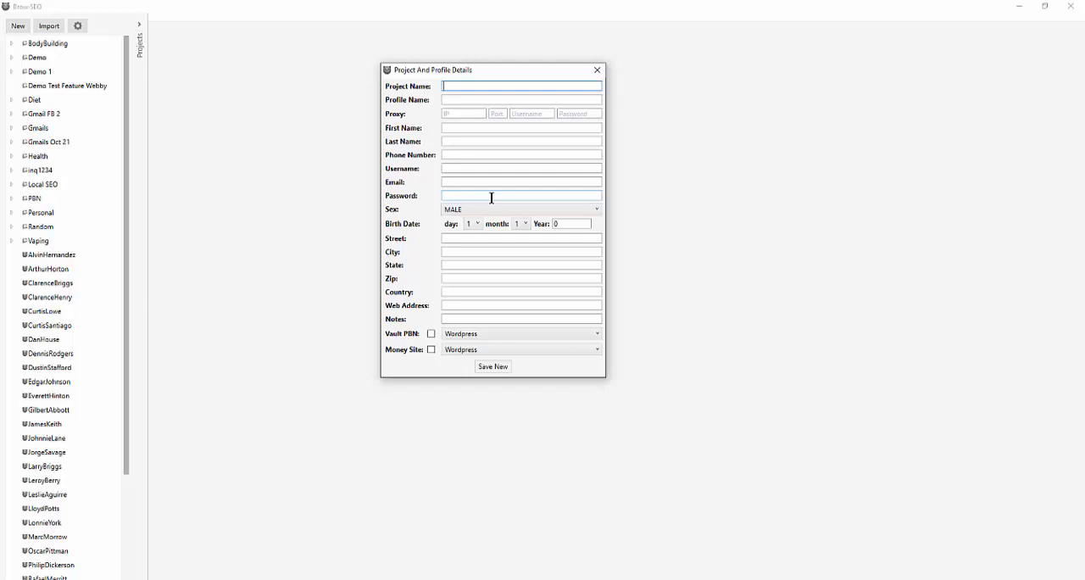
left_click(593, 71)
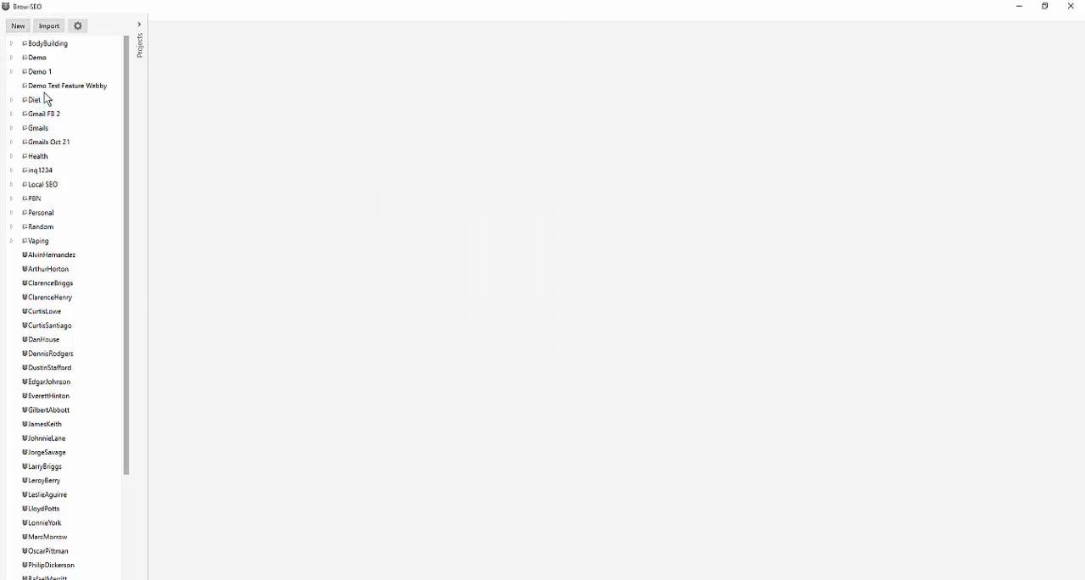
Open the dialog for creating a new folder, look at its name field, and cancel it
left_click(18, 27)
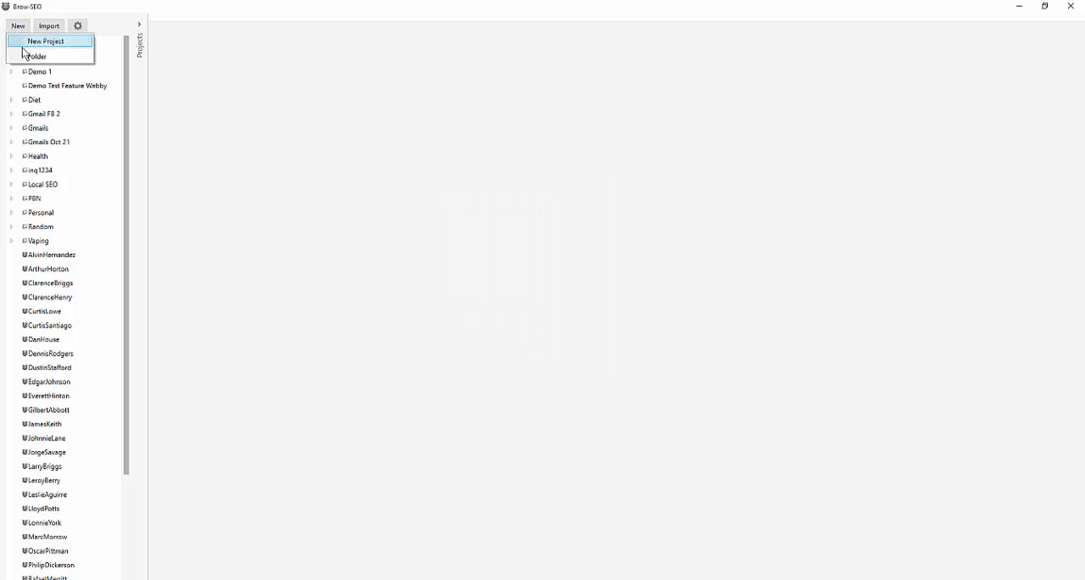
left_click(26, 56)
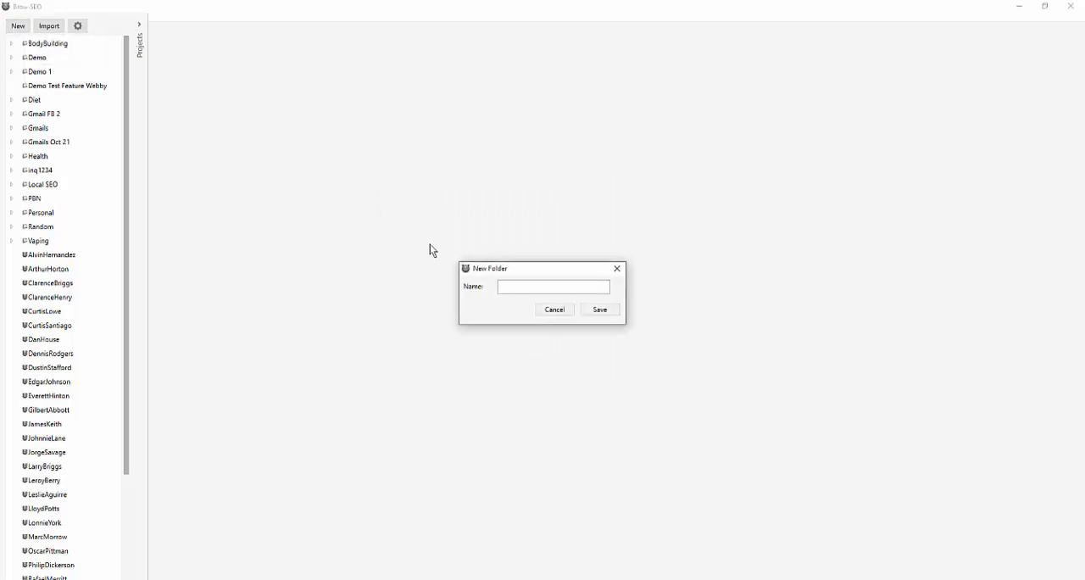
left_click(556, 310)
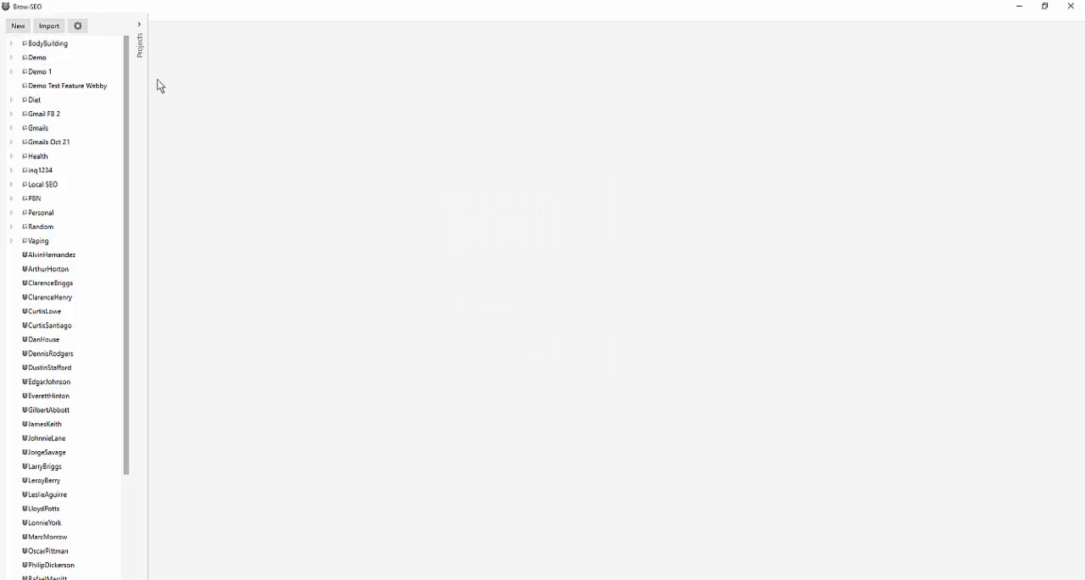
Delete the "Demo Test Feature Webby" folder from the project list
right_click(65, 90)
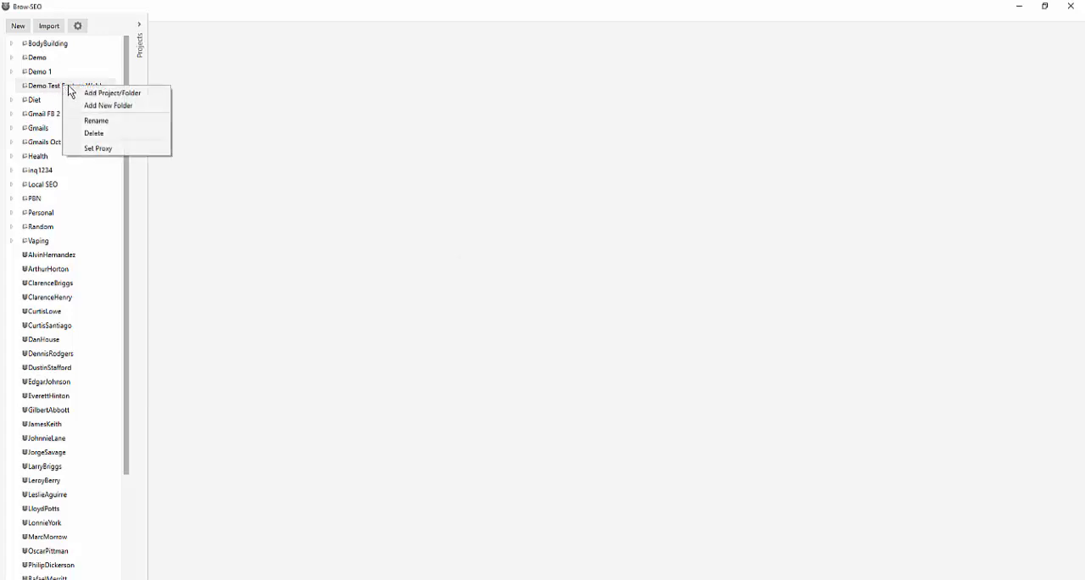
left_click(596, 343)
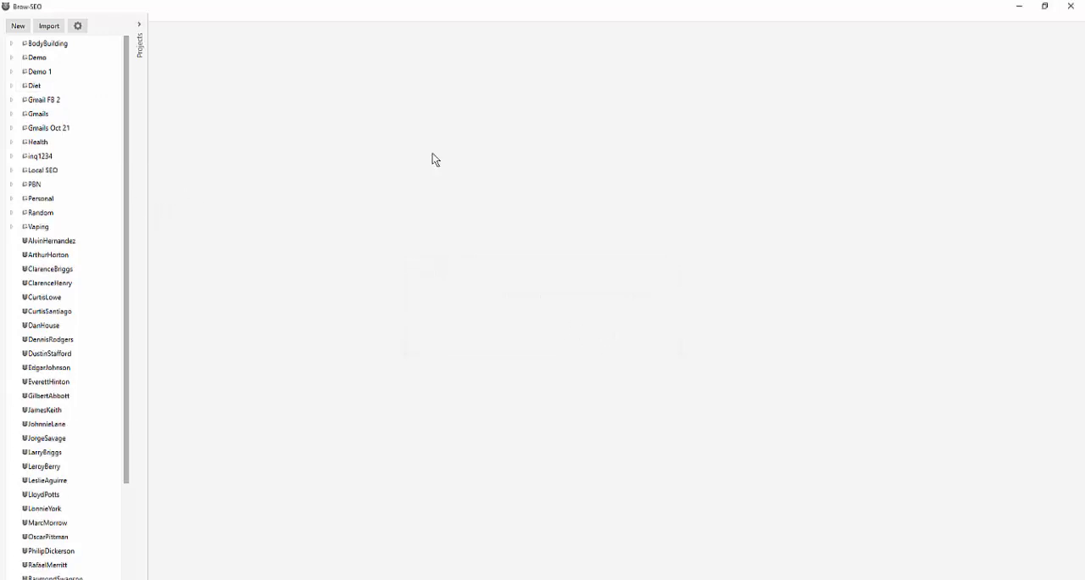
Open the Dynamic Projects Importer and add four columns to the import layout
left_click(17, 26)
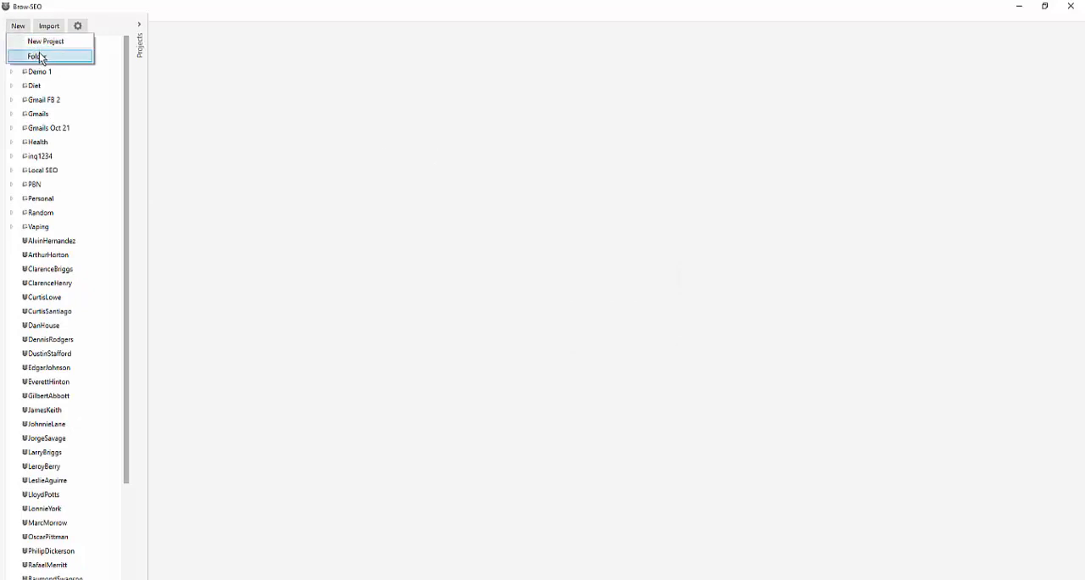
left_click(46, 28)
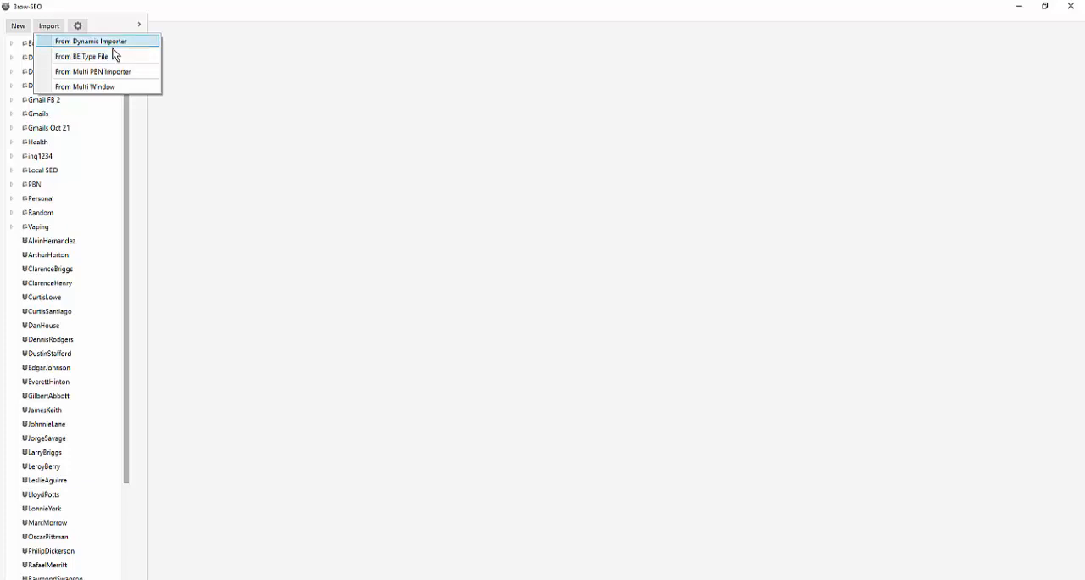
left_click(125, 44)
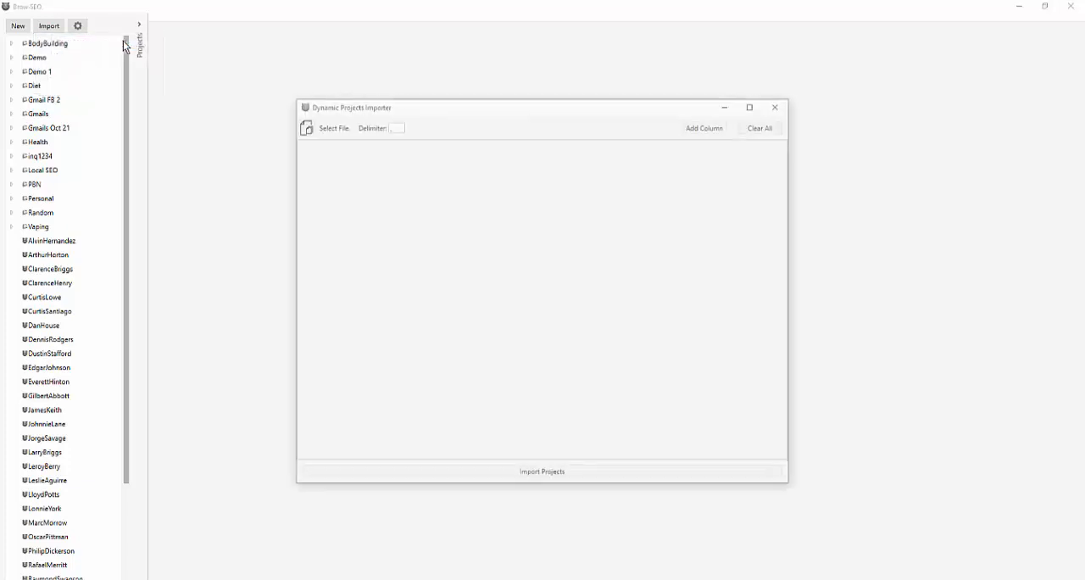
left_click(716, 127)
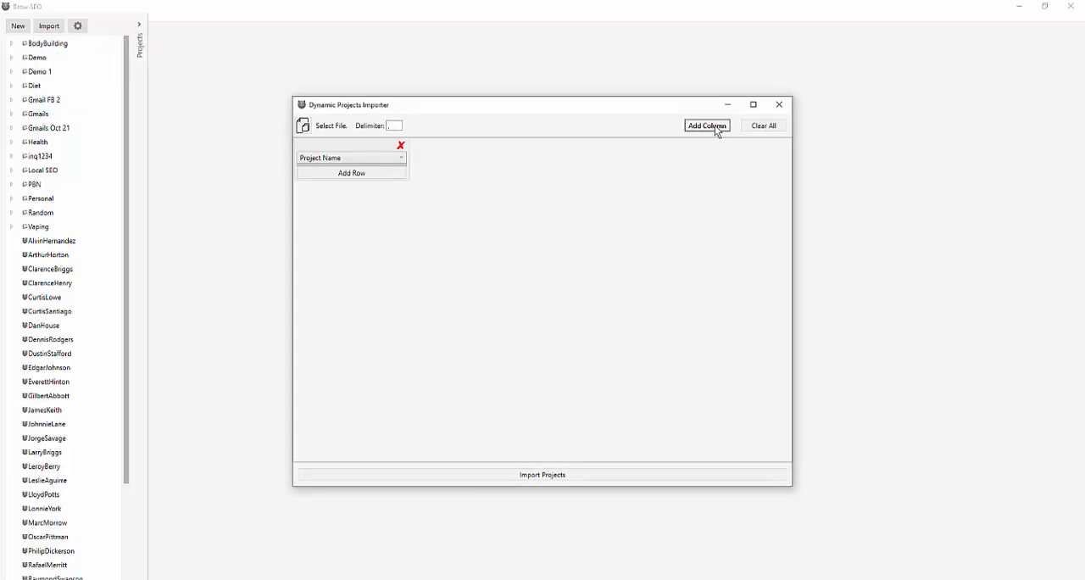
left_click(707, 126)
left_click(707, 125)
left_click(707, 125)
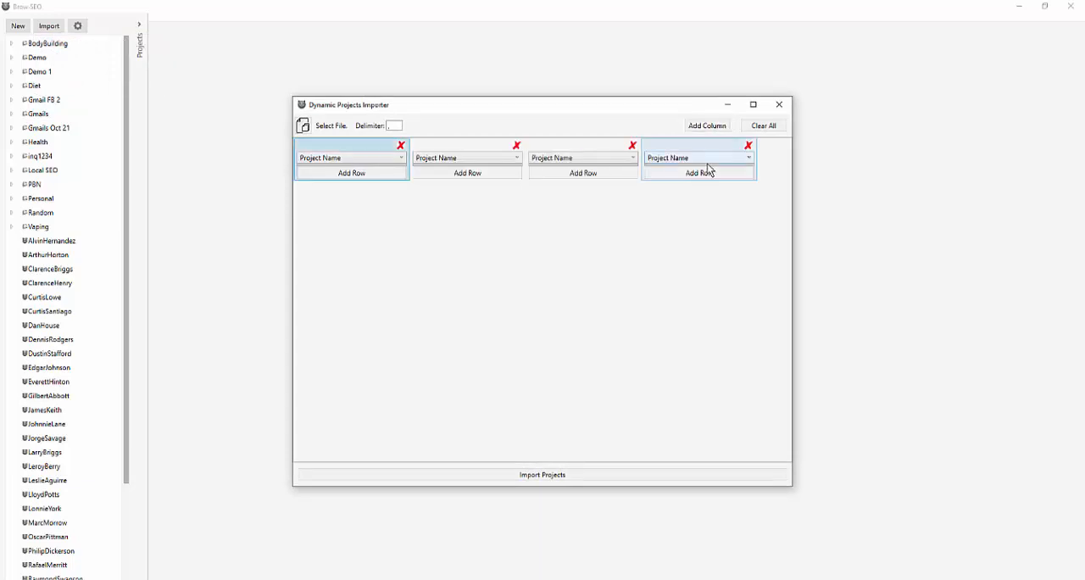
Look through the field types offered for the four import columns and set the first column to Last Name
left_click(710, 158)
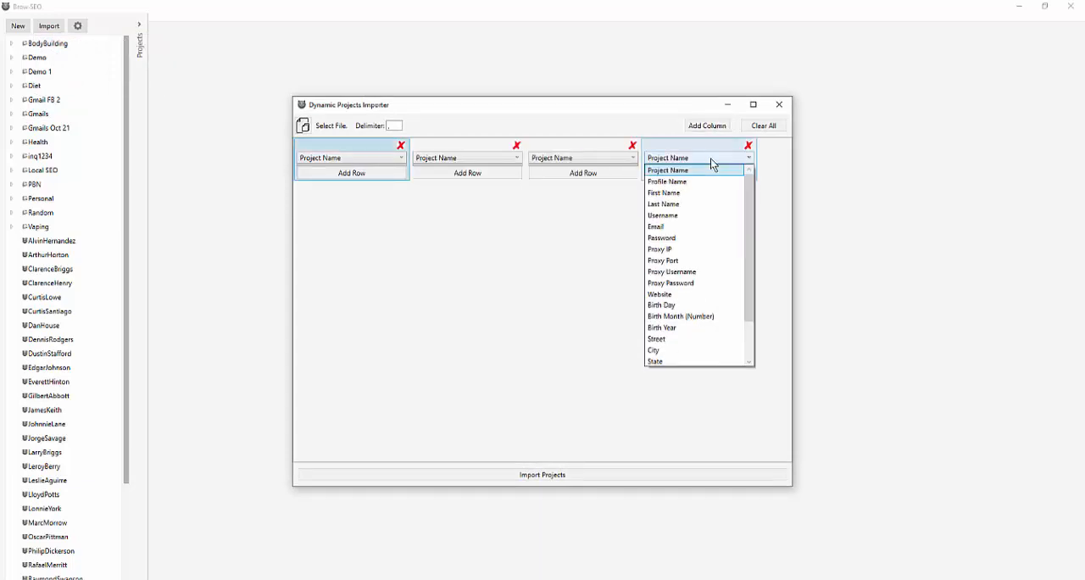
left_click(594, 155)
left_click(594, 156)
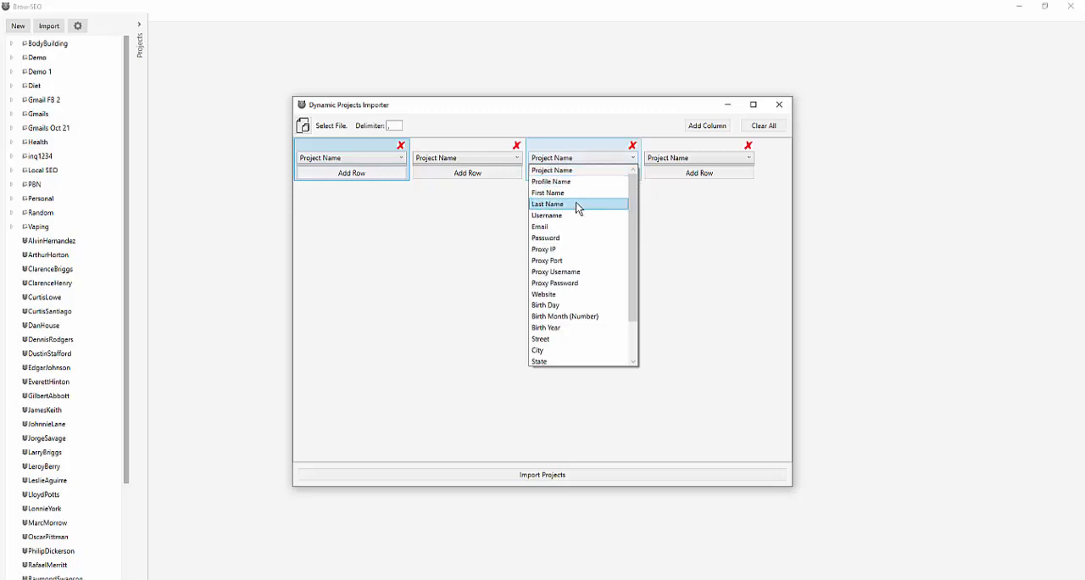
left_click(481, 160)
left_click(481, 160)
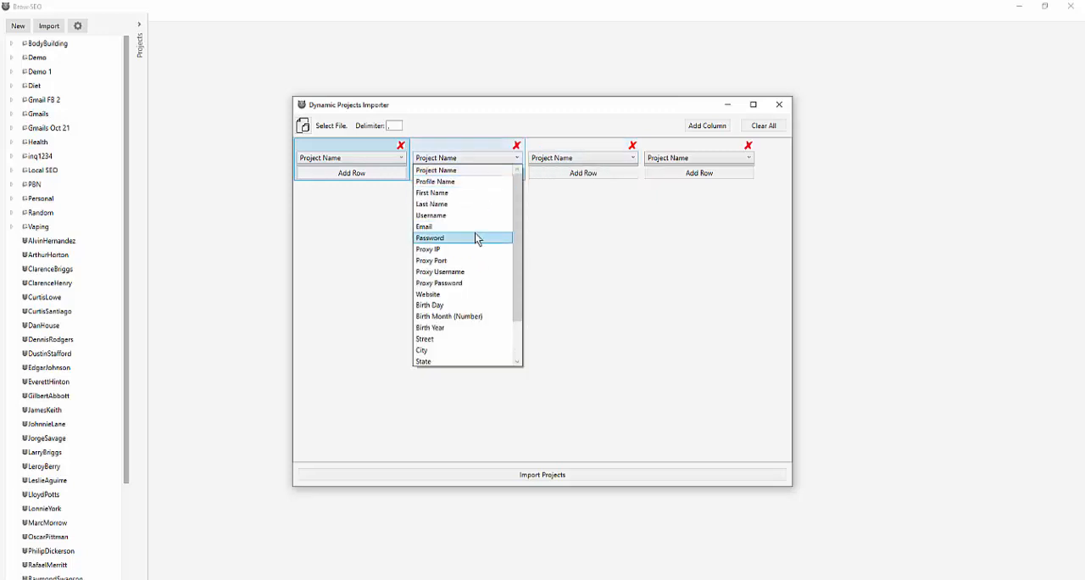
left_click(360, 158)
left_click(360, 158)
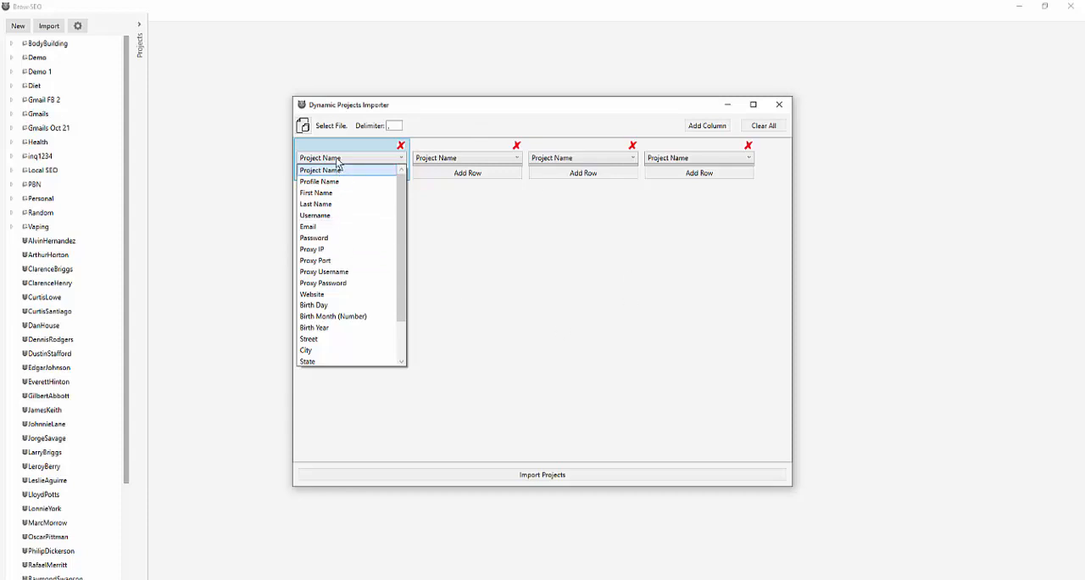
left_click(342, 204)
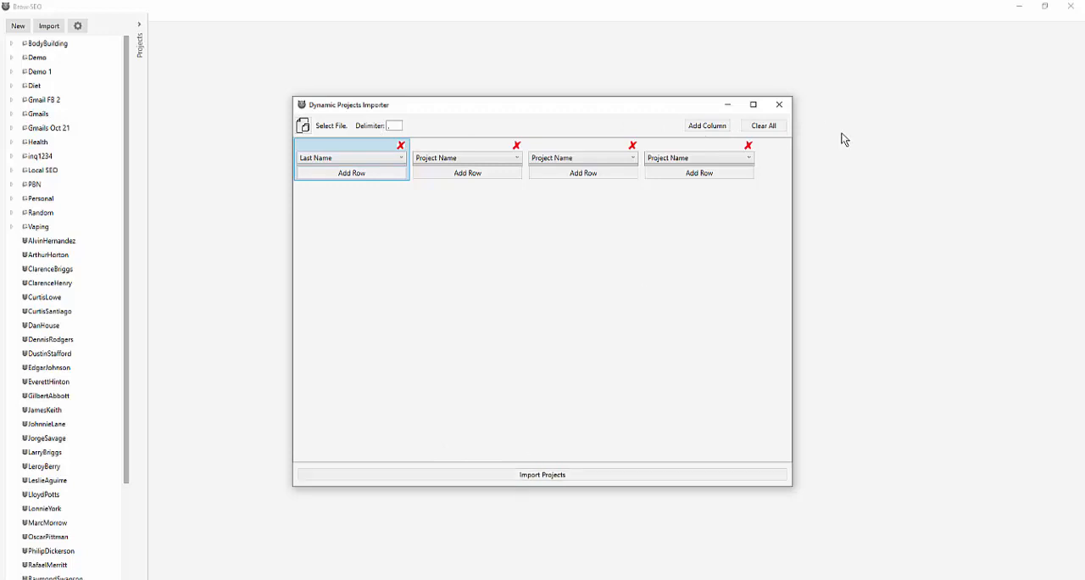
Clear all columns from the import layout and close the Dynamic Projects Importer without importing
left_click(772, 127)
left_click(780, 107)
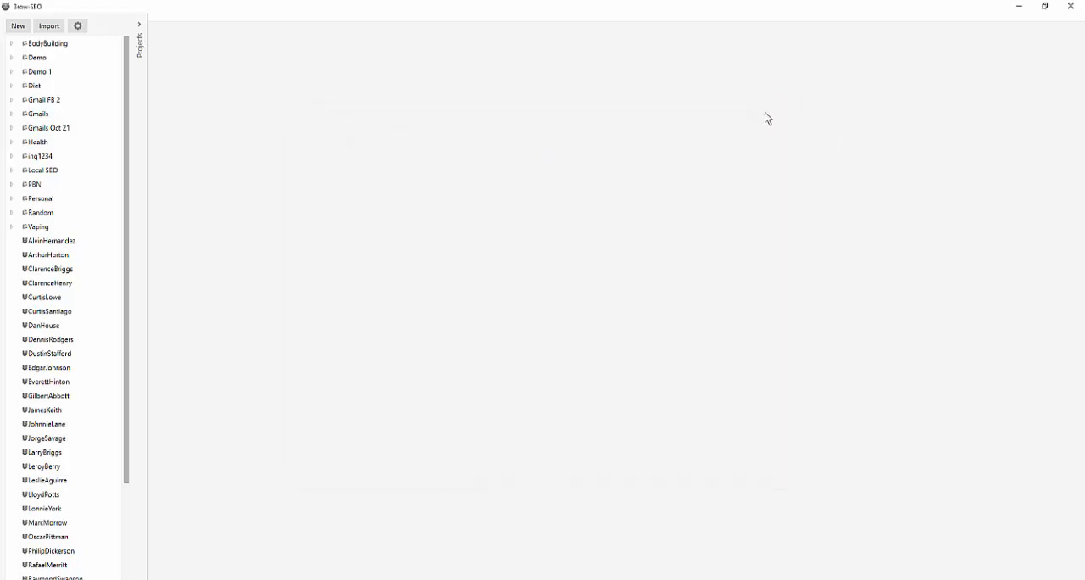
Reopen the new project form for another look and close it with nothing entered
left_click(11, 28)
left_click(16, 45)
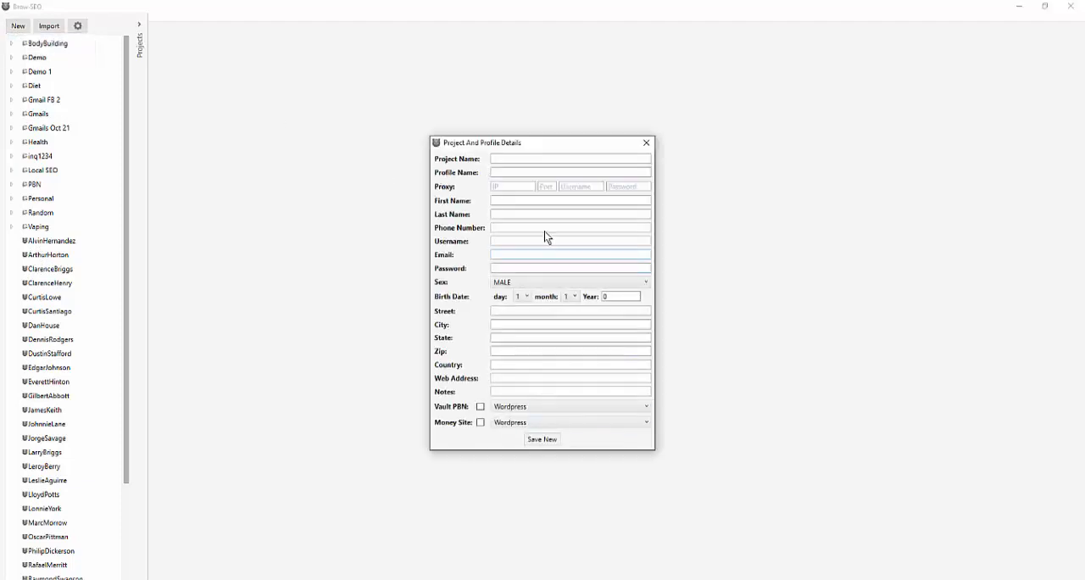
left_click(645, 144)
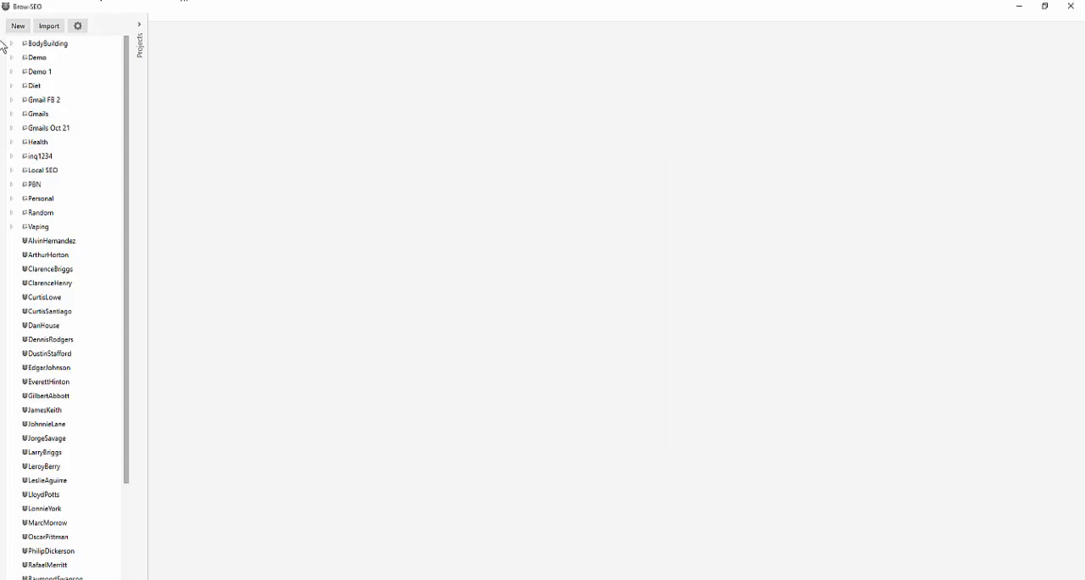
Open the first project listed below the folders and start a Google tab in its browser
double_click(26, 244)
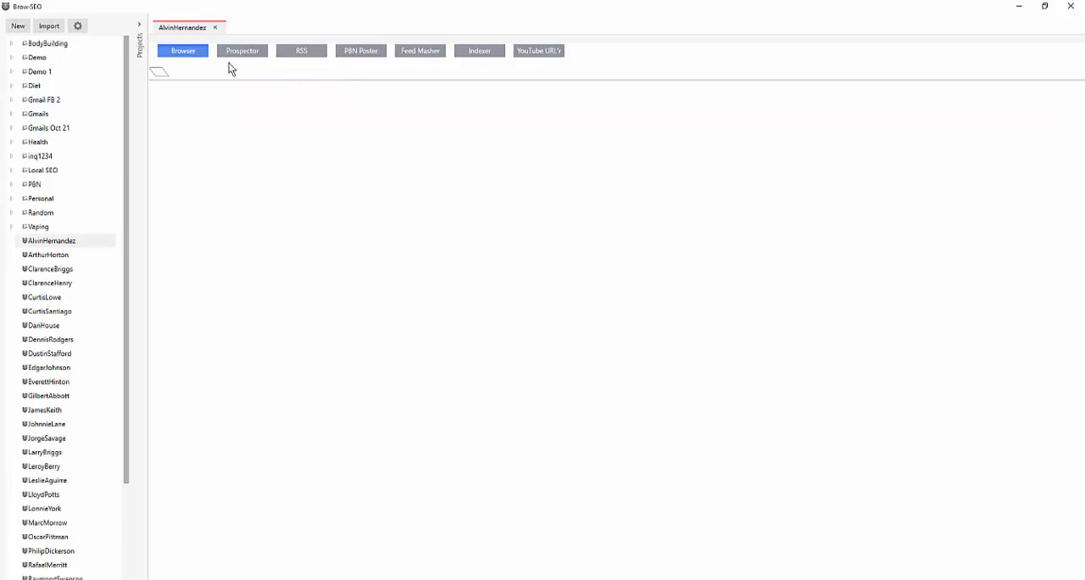
left_click(156, 71)
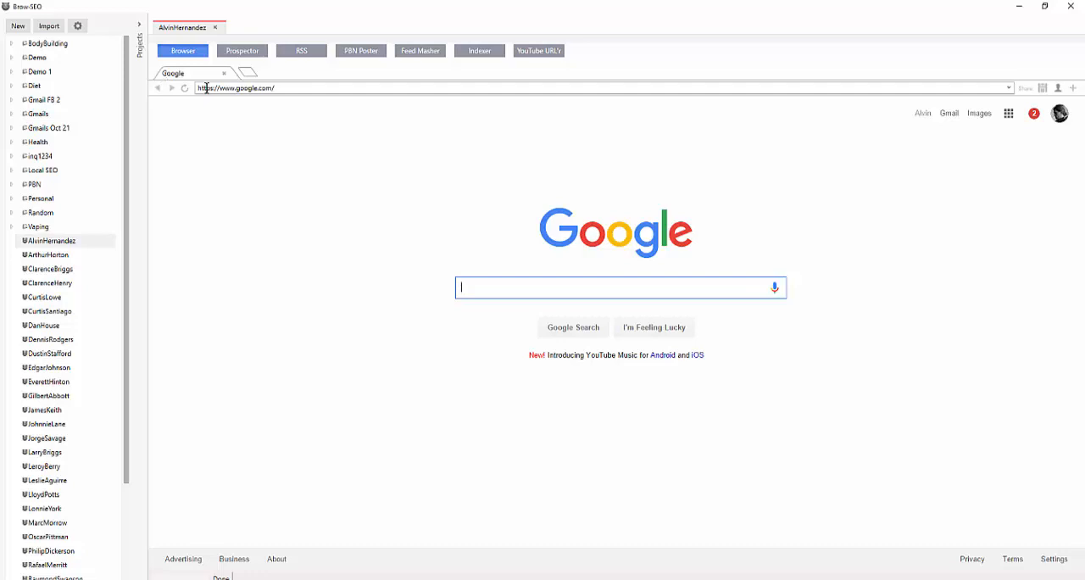
left_click(269, 87)
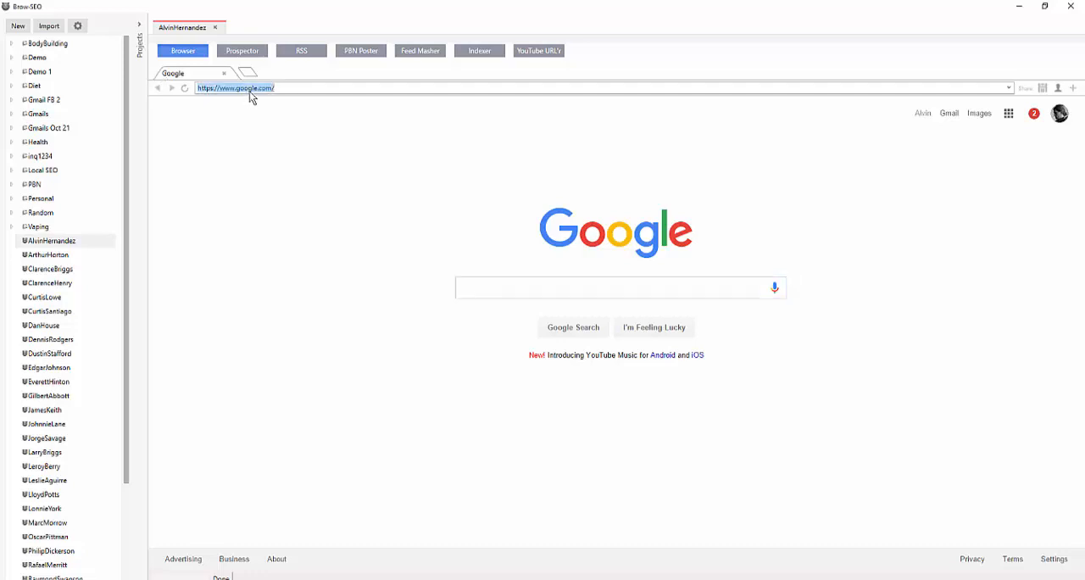
mouse_move(273, 87)
left_mouse_down()
mouse_move(223, 90)
mouse_move(277, 87)
left_mouse_up()
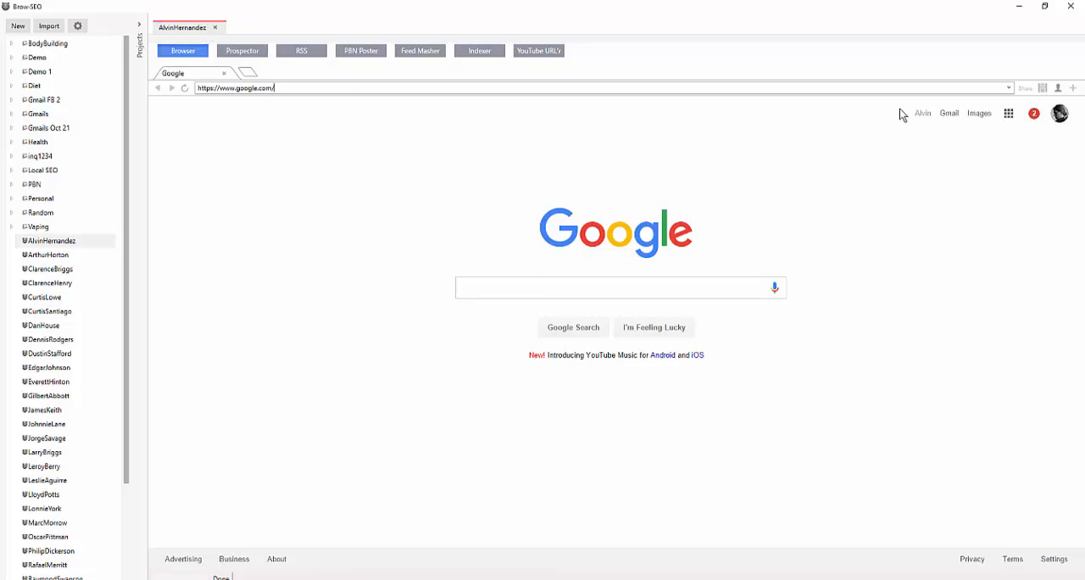
left_click_drag(902, 110, 1036, 160)
left_click(976, 184)
Add a second browser tab and load Facebook in it from the Social group of the saved sites
left_click(250, 75)
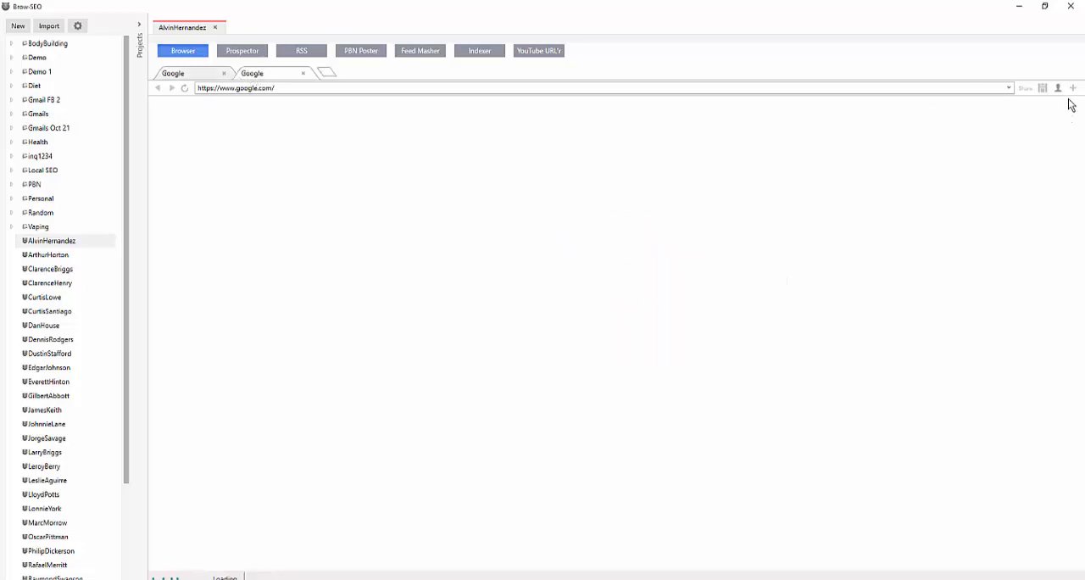
left_click(1074, 91)
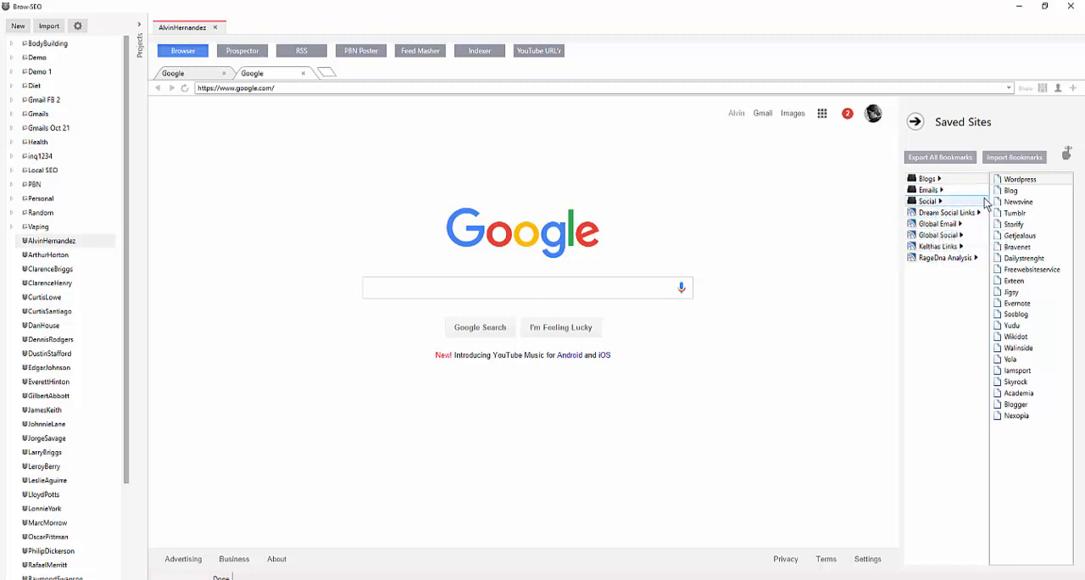
left_click(947, 201)
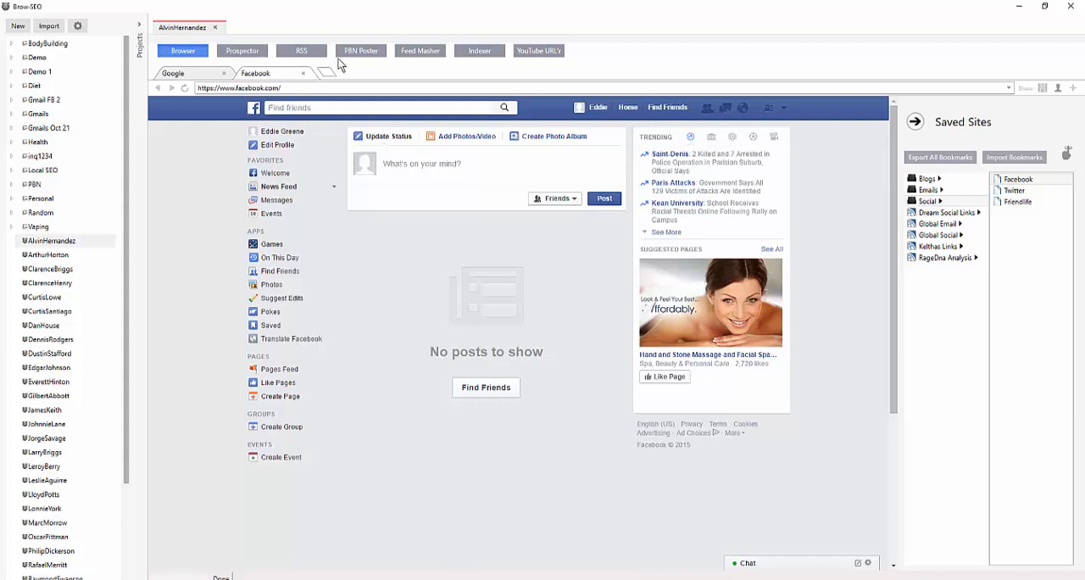
Run a Prospector comment backlink search for the keyword "diet" with Comment Luv Premium blogs and any TLD
left_click(244, 52)
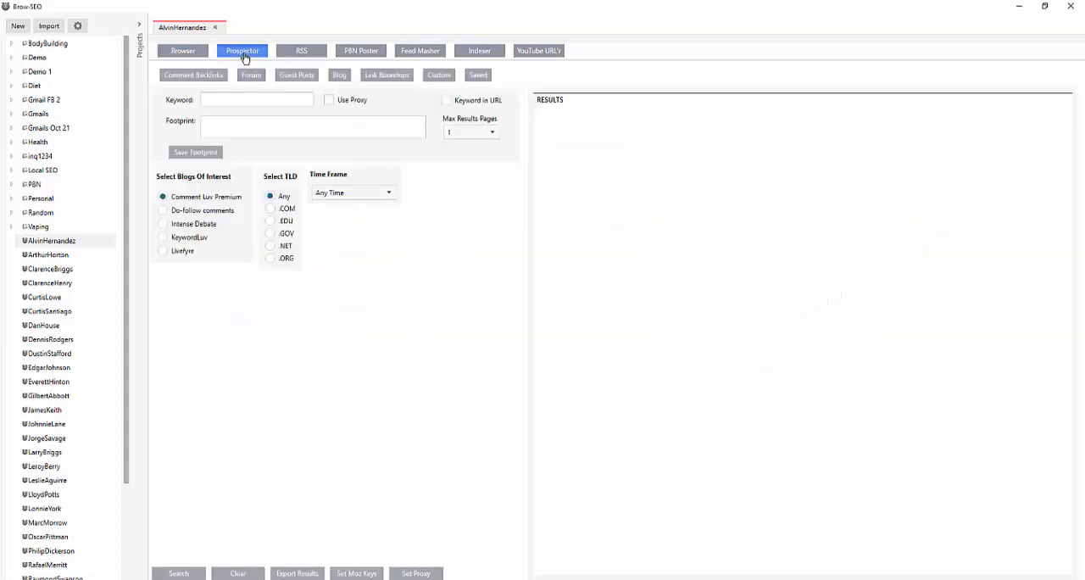
left_click(259, 100)
type("diet")
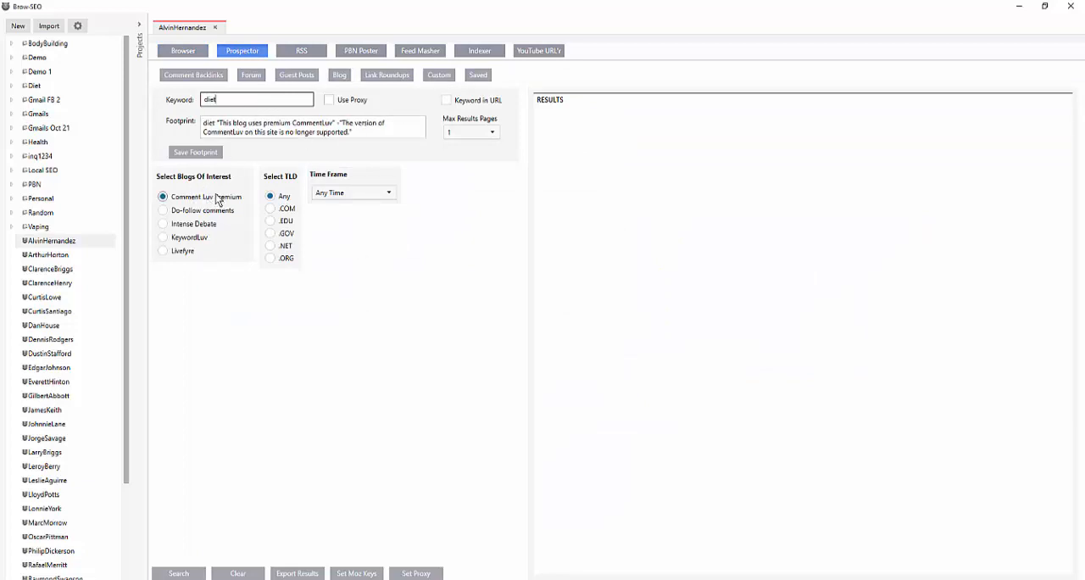
left_click(185, 574)
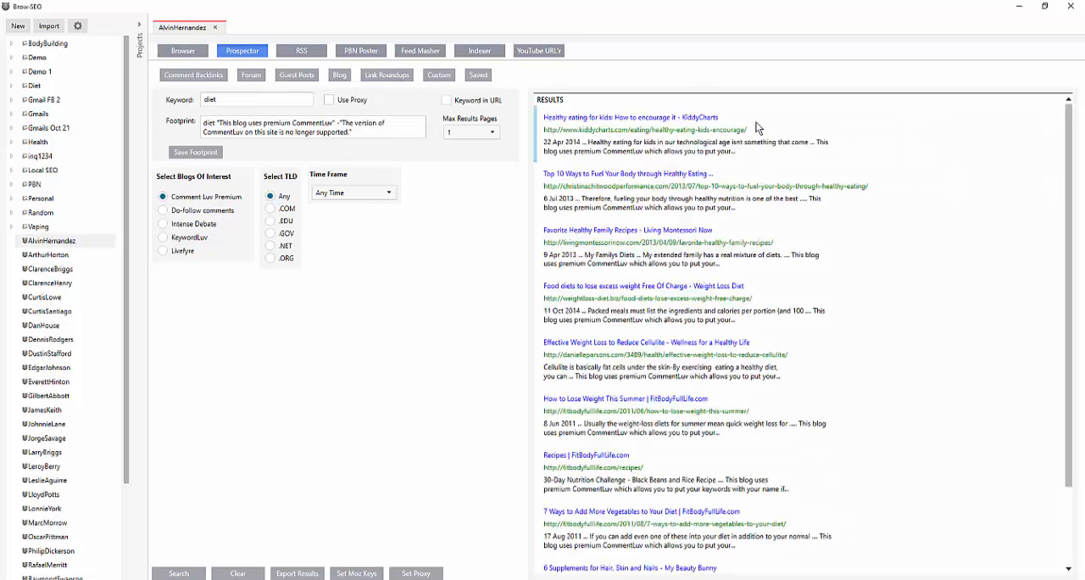
Fetch the Moz PA and DA metrics for the first search result and for all the results
right_click(862, 139)
left_click(892, 184)
right_click(903, 161)
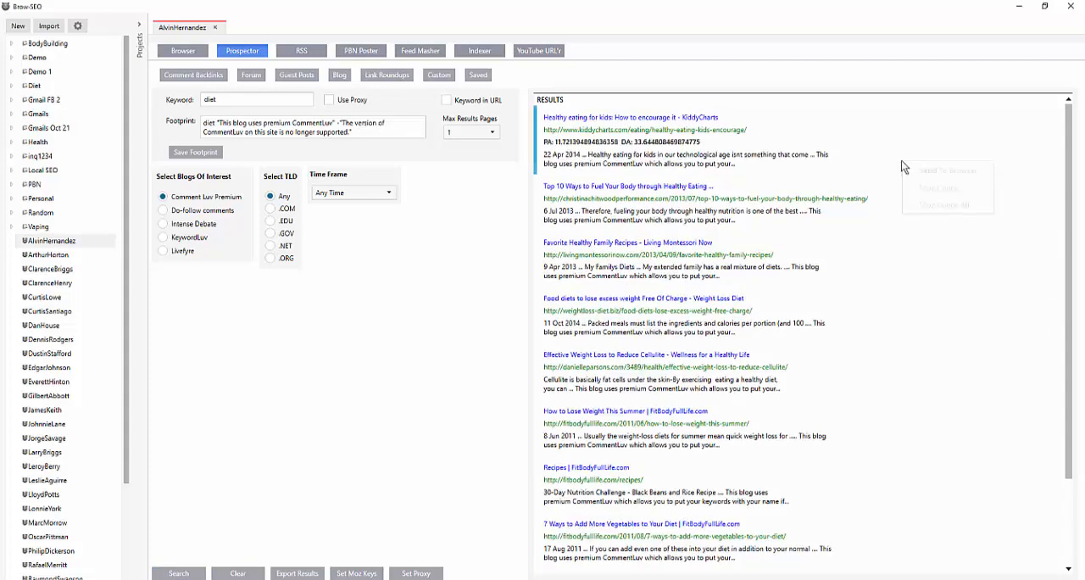
left_click(894, 133)
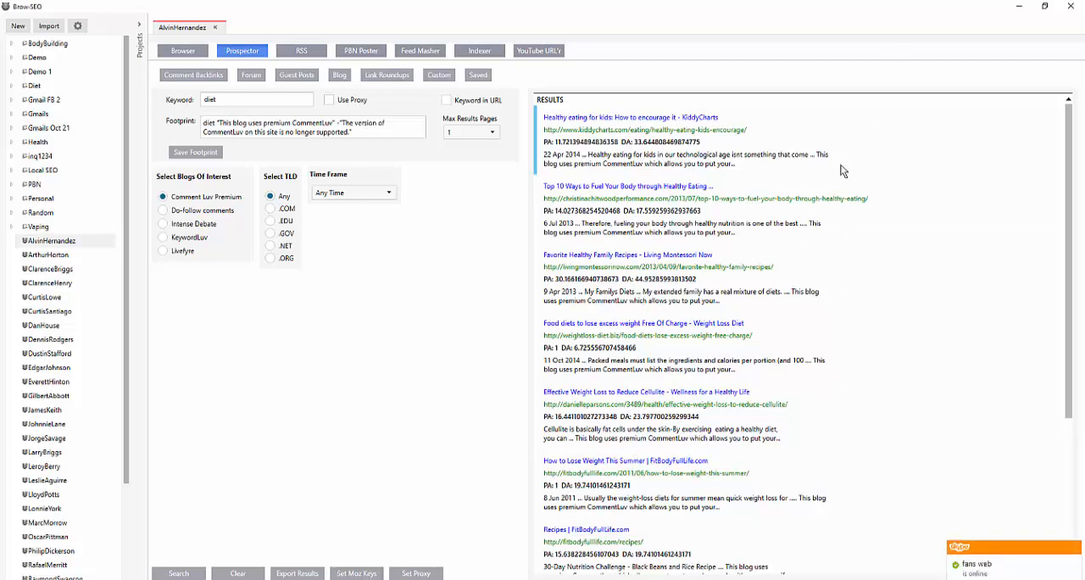
Look through the Prospector's Forum, Guest Posts, Blog, Link Roundups and Custom search types, including the custom search footprint
left_click(253, 77)
left_click(289, 75)
left_click(338, 76)
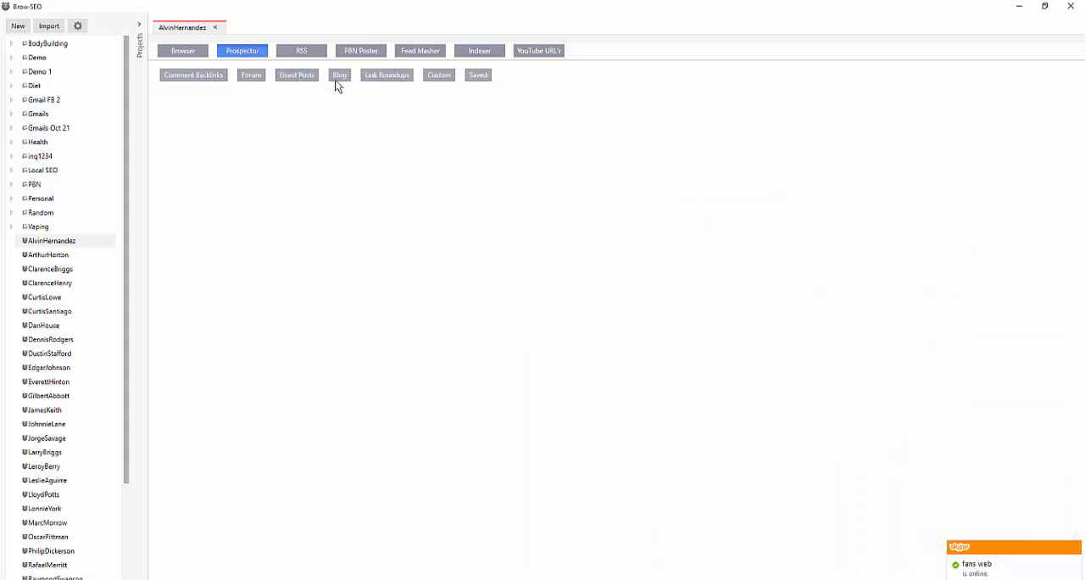
left_click(389, 78)
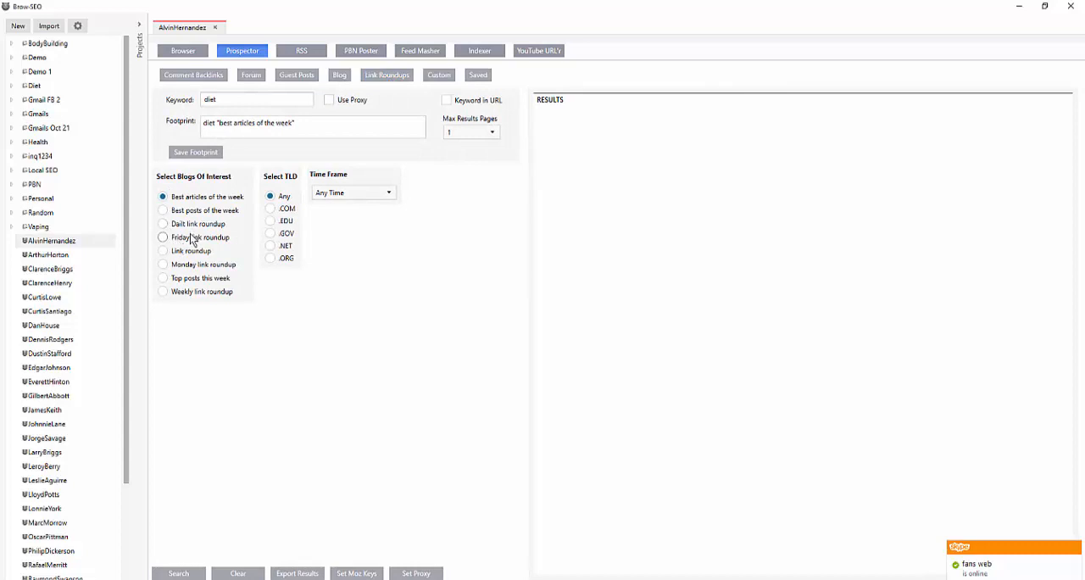
left_click(438, 75)
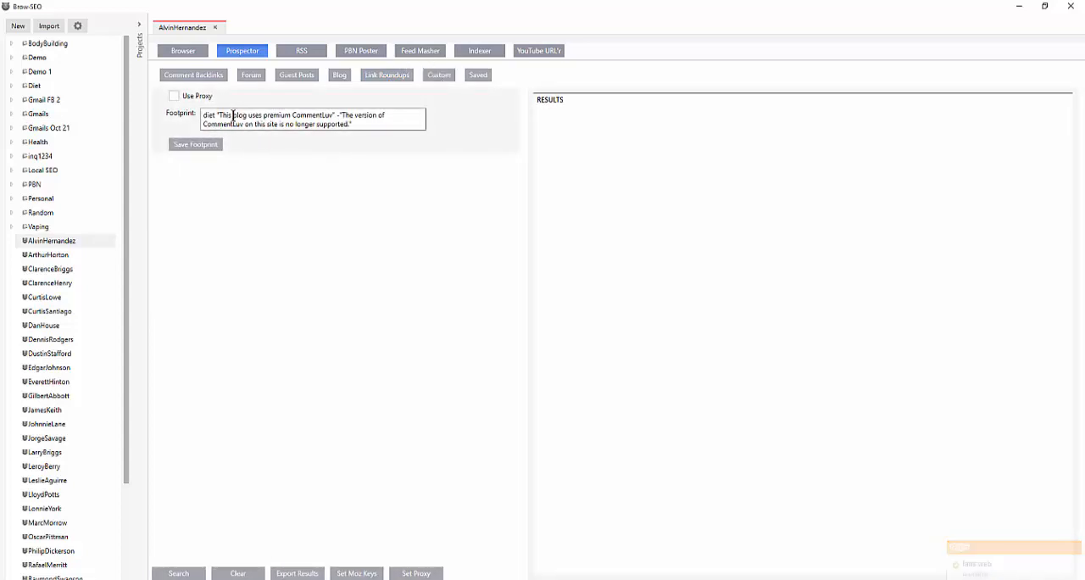
left_click_drag(362, 124, 463, 79)
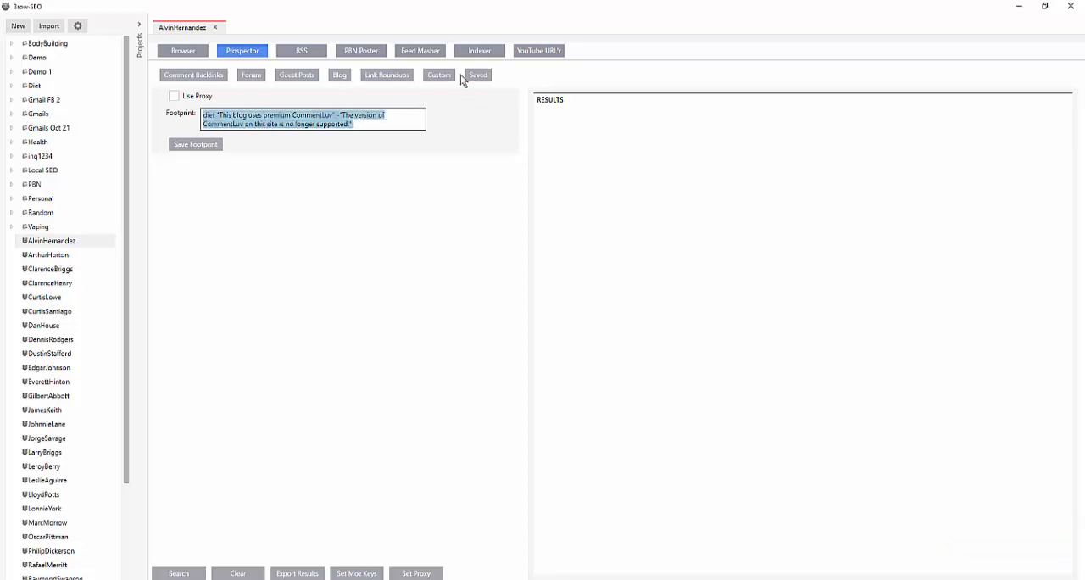
Run a Prospector search from the saved Facebook Site footprint with "diet" added, and look over the results
left_click(480, 77)
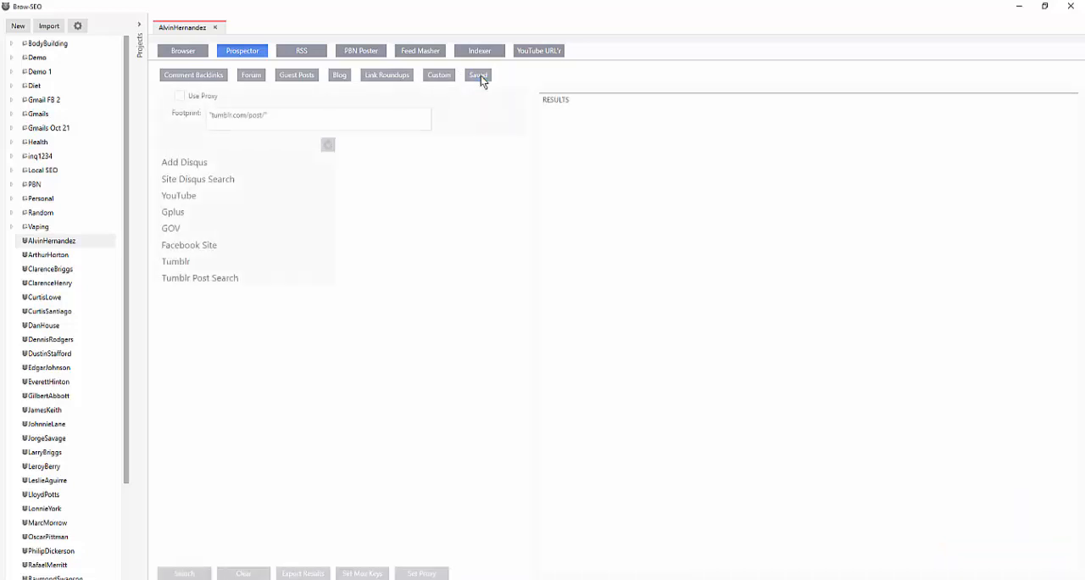
left_click(197, 200)
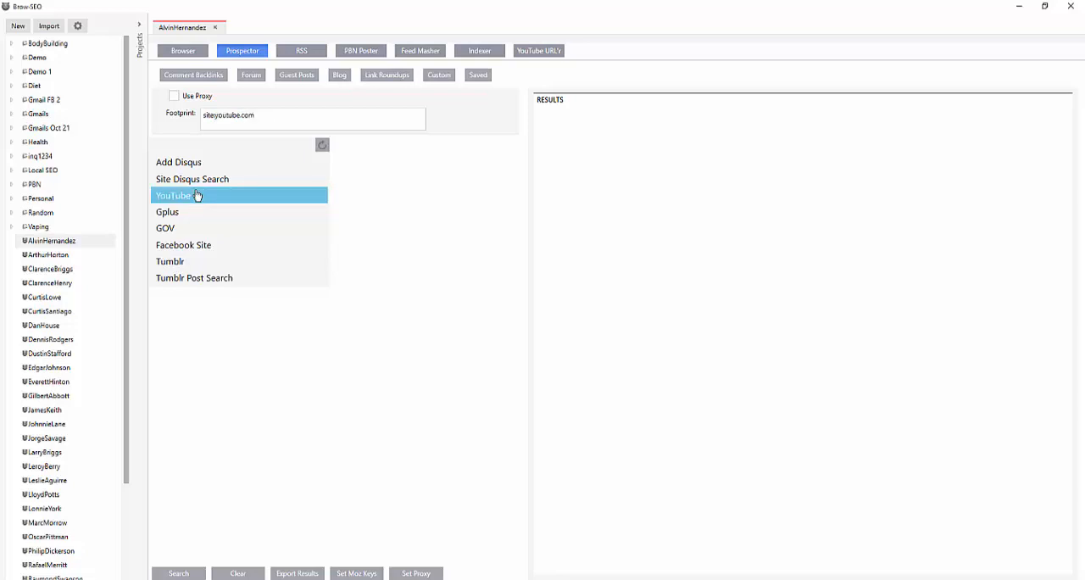
left_click(204, 250)
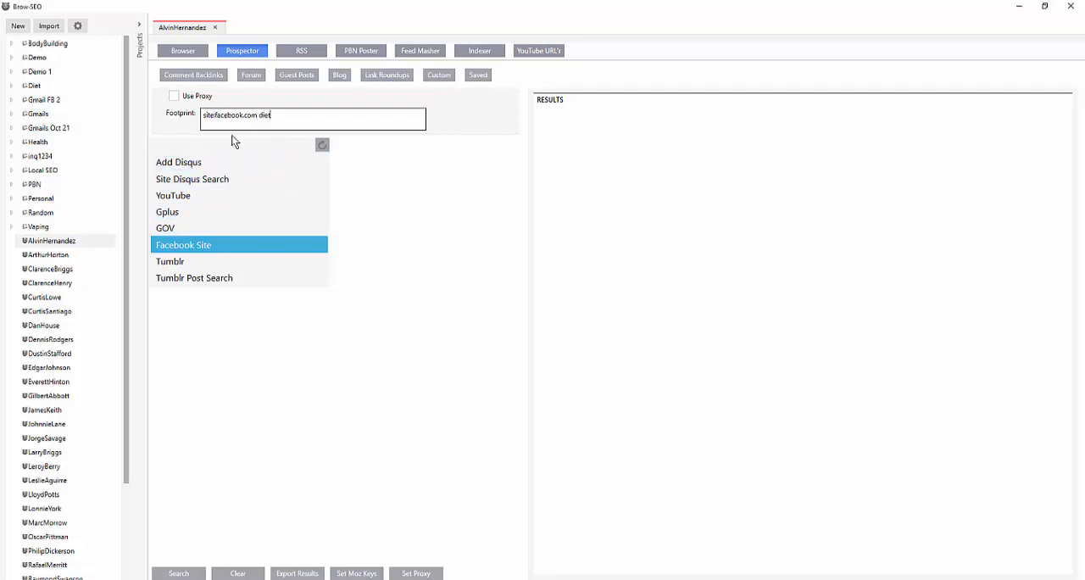
left_click(179, 574)
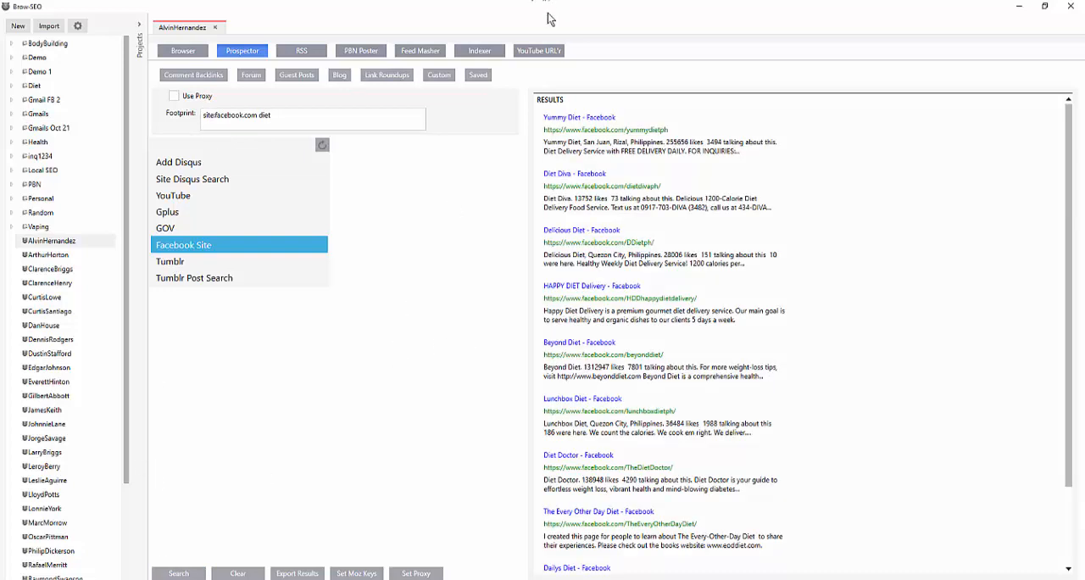
scroll(660, 276, "down", 1)
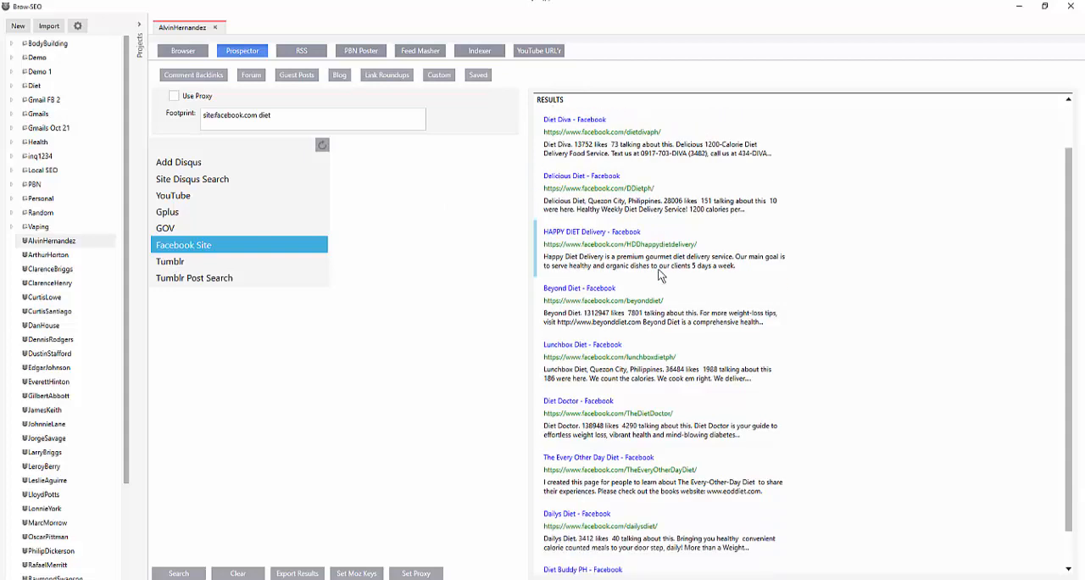
scroll(660, 275, "up", 1)
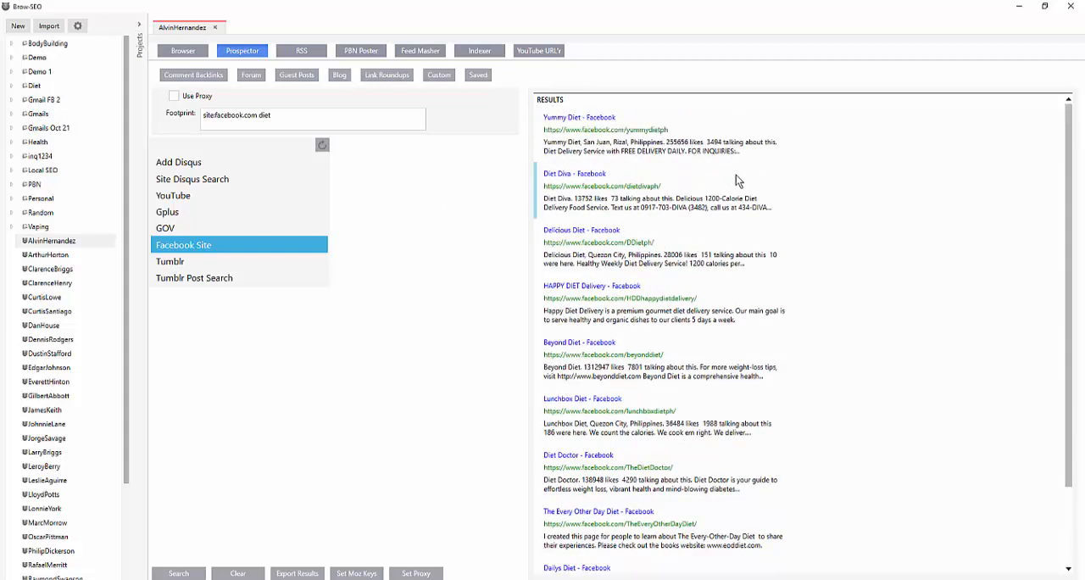
Fetch the Moz PA and DA metrics for all results of the "site:facebook.com diet" search
left_click(213, 116)
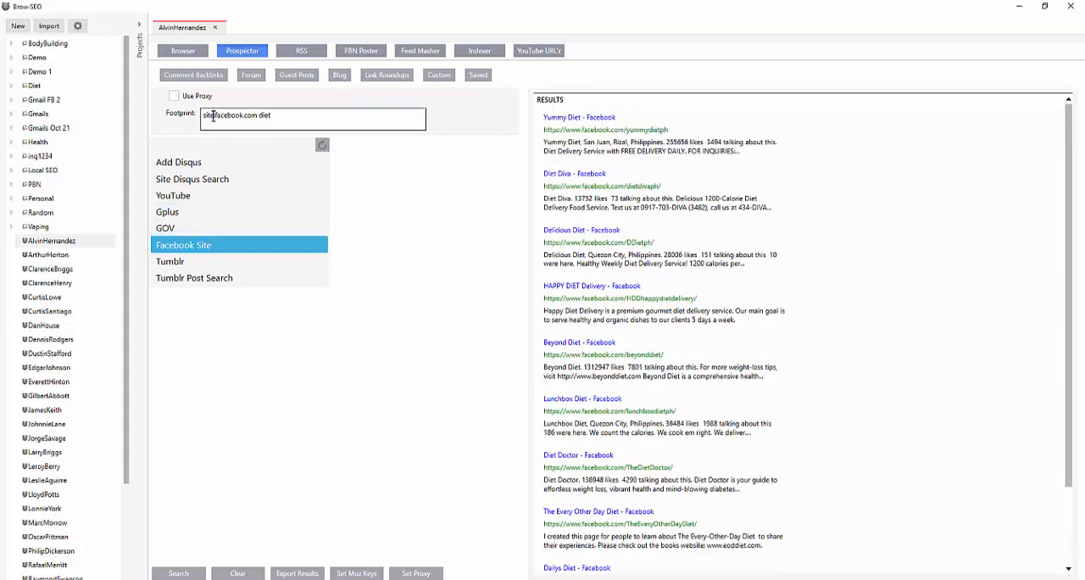
left_click_drag(212, 116, 279, 117)
left_click(279, 116)
left_click_drag(281, 116, 215, 116)
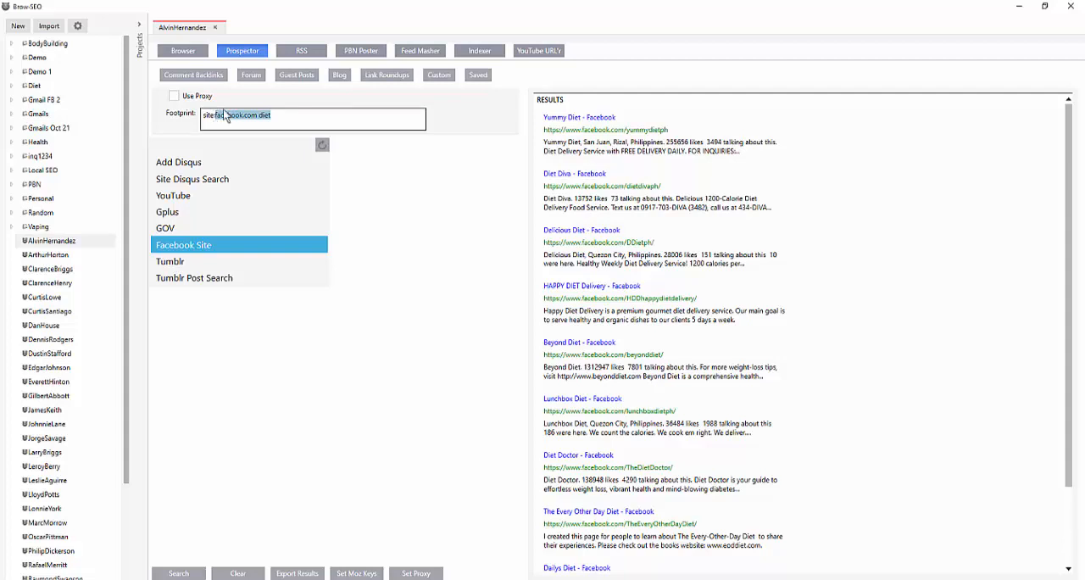
right_click(764, 140)
left_click(787, 179)
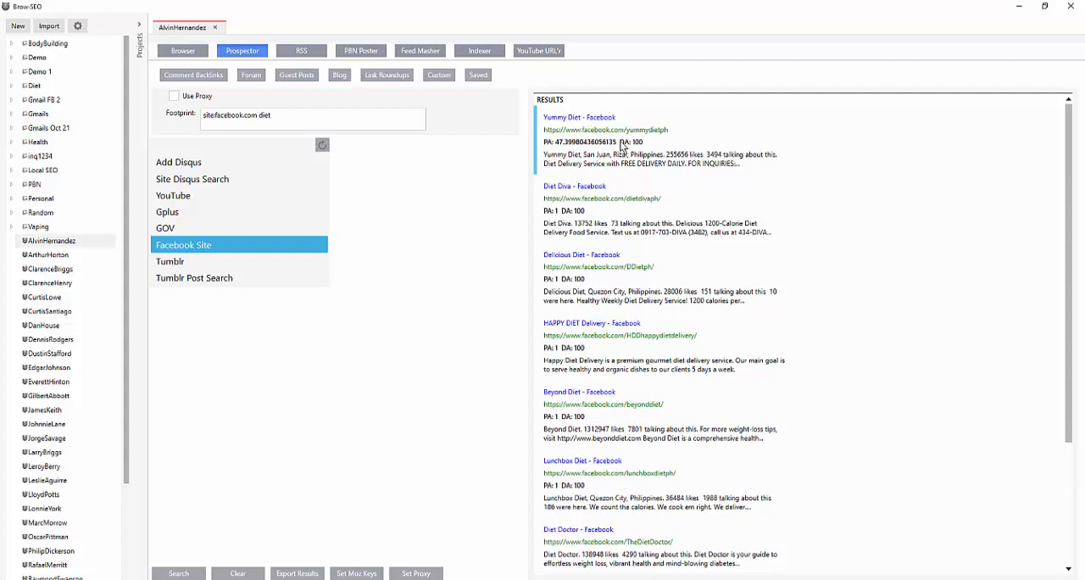
Show the OMG feed in the RSS reader, cancelling the creation of a new feed tab
left_click(292, 53)
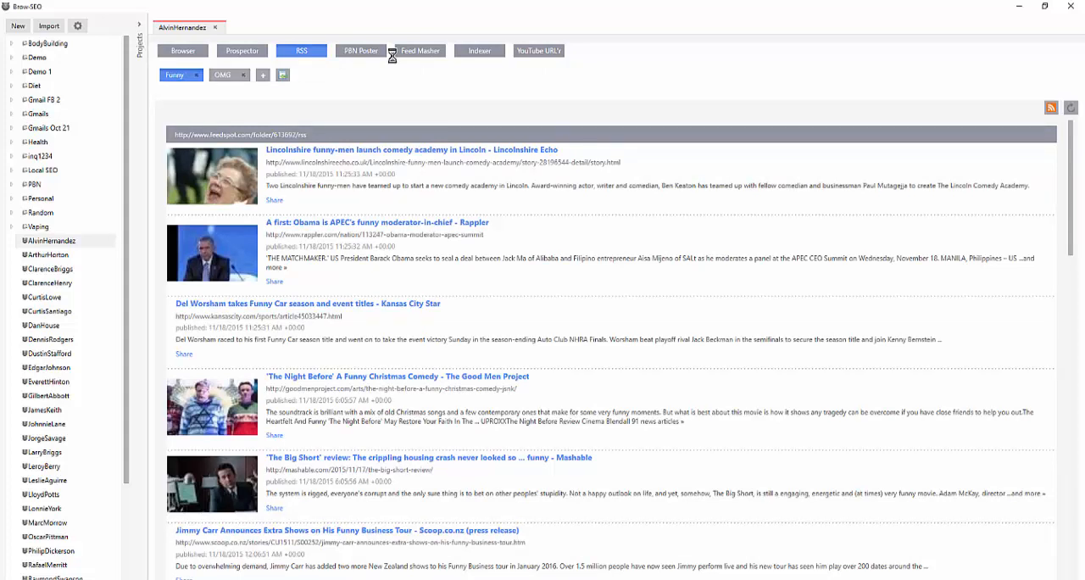
left_click(262, 75)
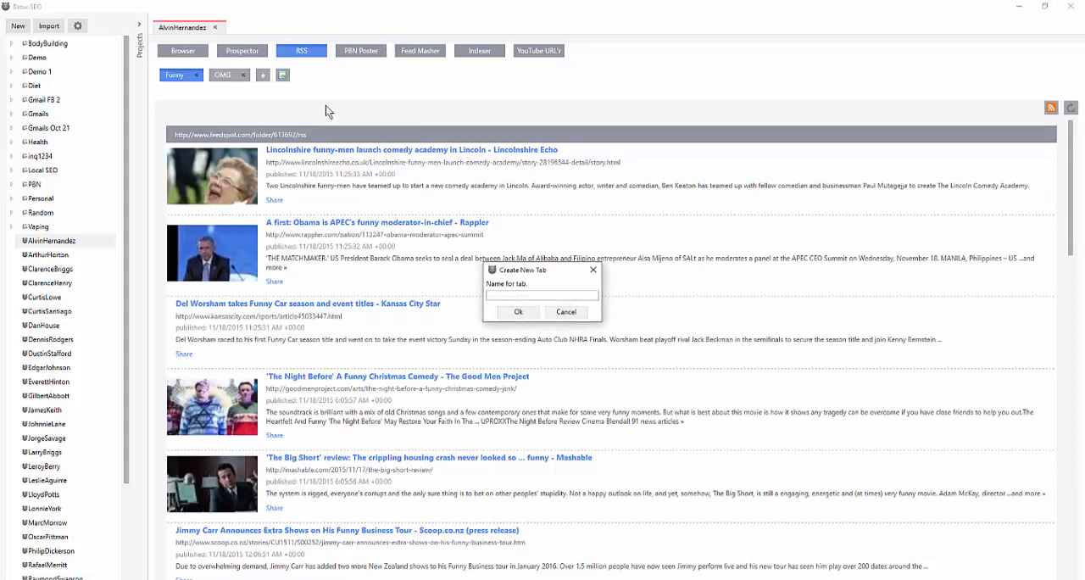
left_click(566, 312)
left_click(223, 75)
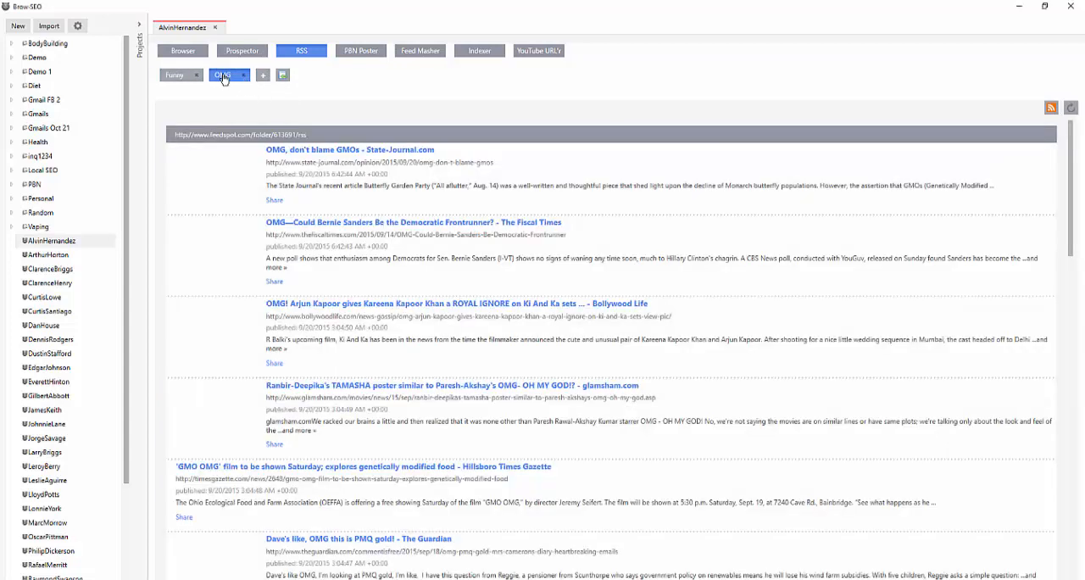
Send the "OMG, don't blame GMOs" article to the project's browser and look at its new tab
right_click(319, 179)
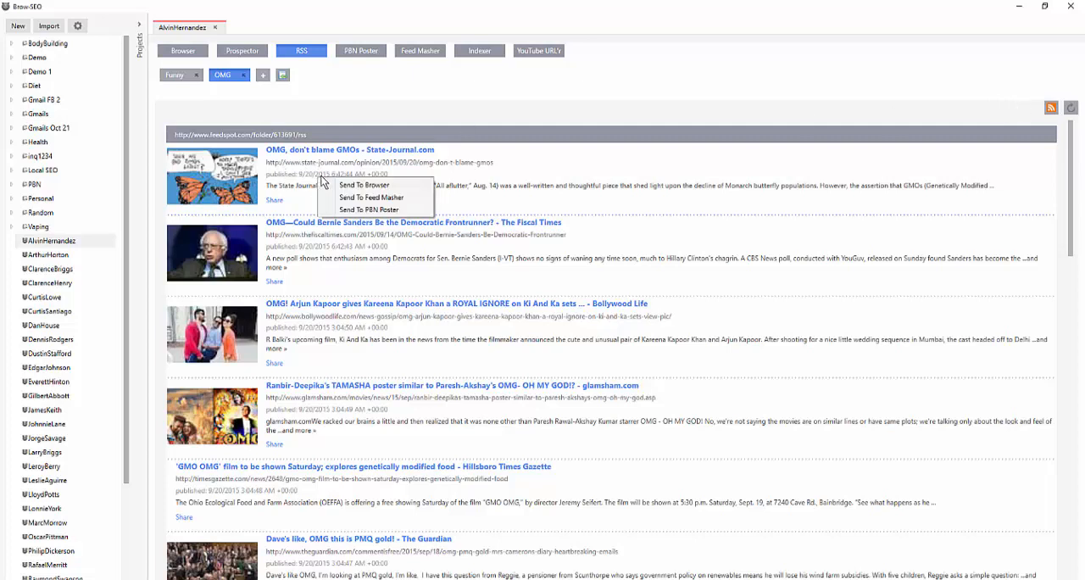
left_click(346, 186)
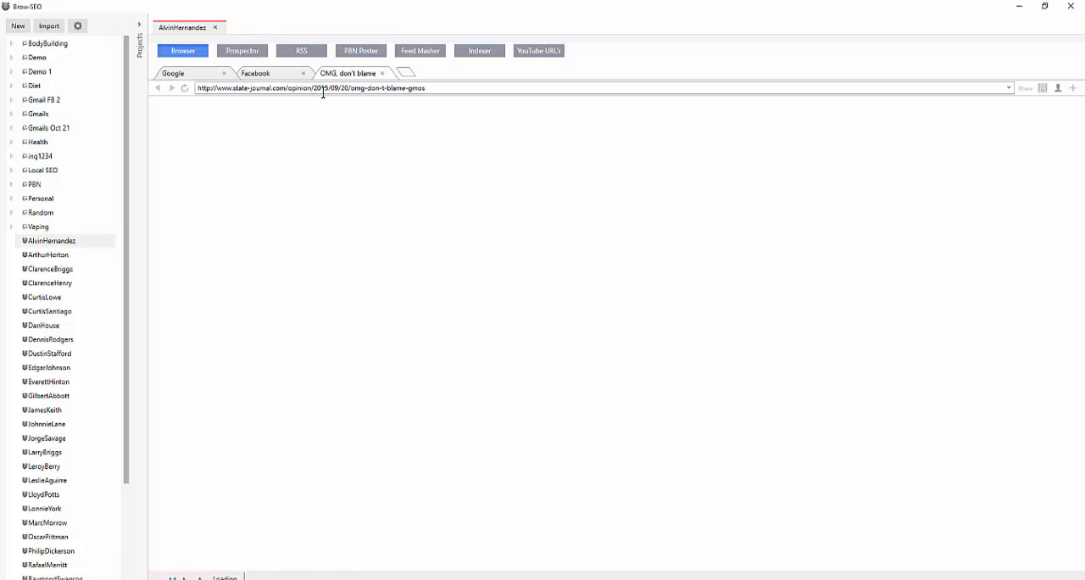
left_click(285, 75)
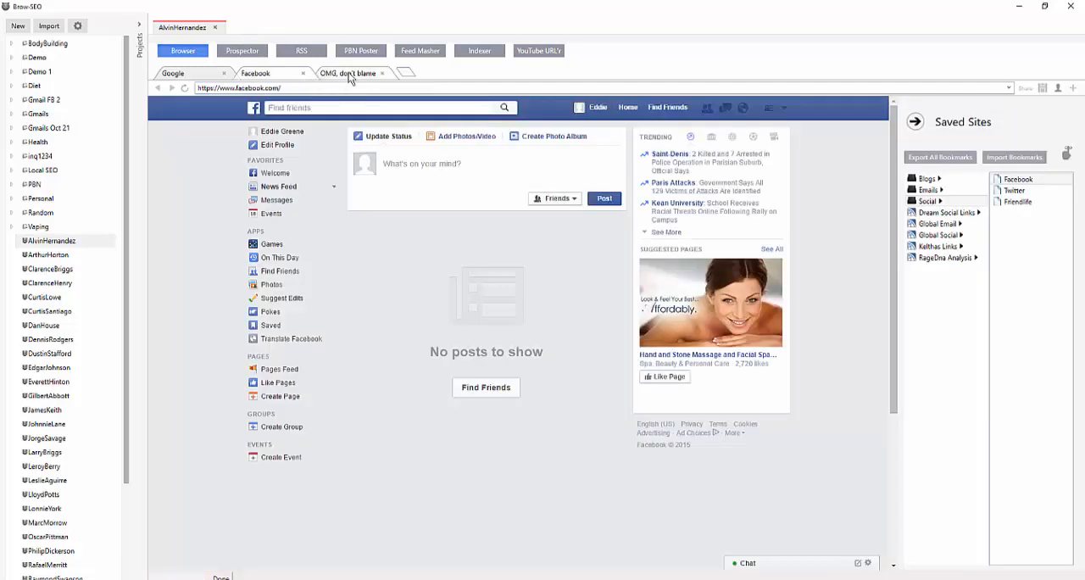
left_click(350, 73)
Send the "OMG, don't blame GMOs" article from the RSS feed to Feed Masher, and close it without mashing
left_click(293, 51)
right_click(394, 177)
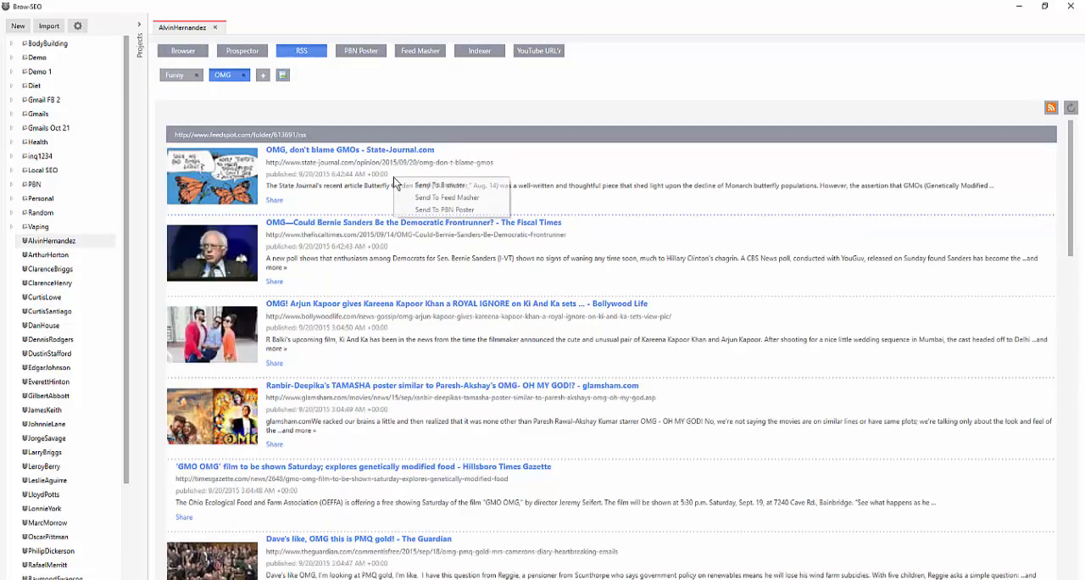
left_click(447, 196)
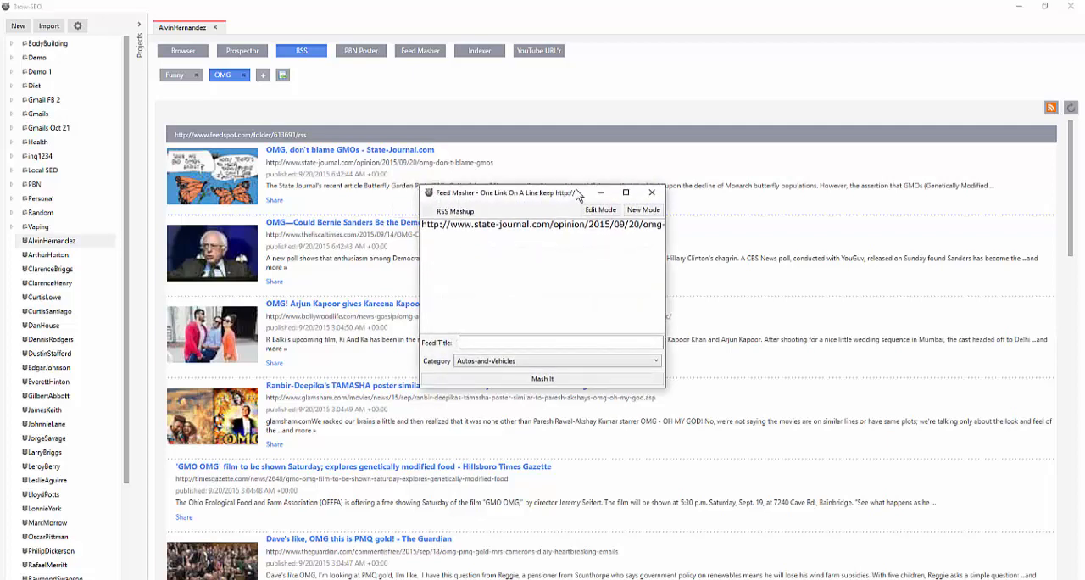
left_click_drag(576, 189, 612, 165)
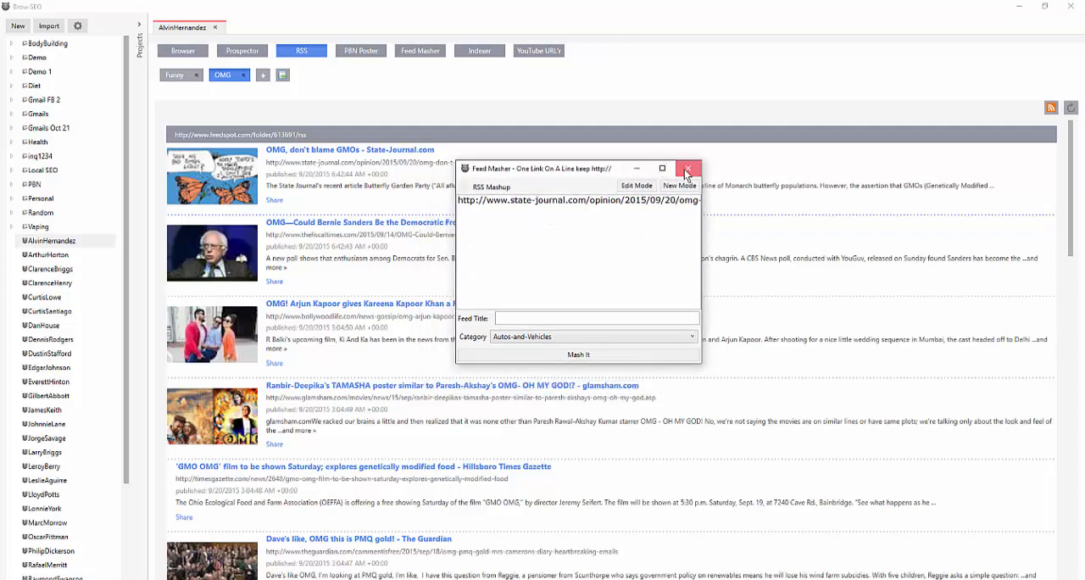
left_click(687, 169)
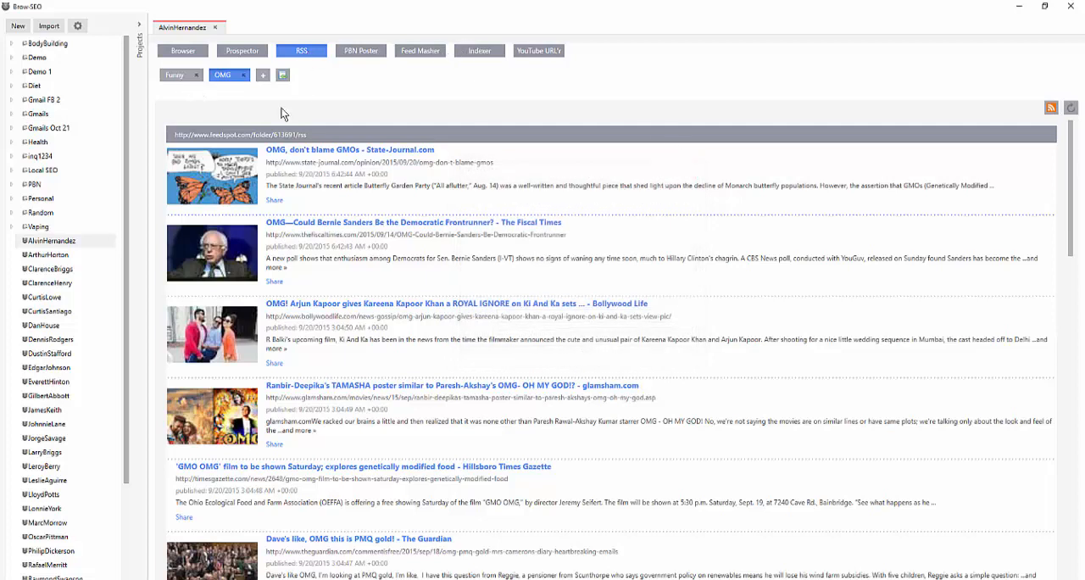
Send the "OMG, don't blame GMOs" article to the PBN Poster and look at its content in the editor
right_click(305, 174)
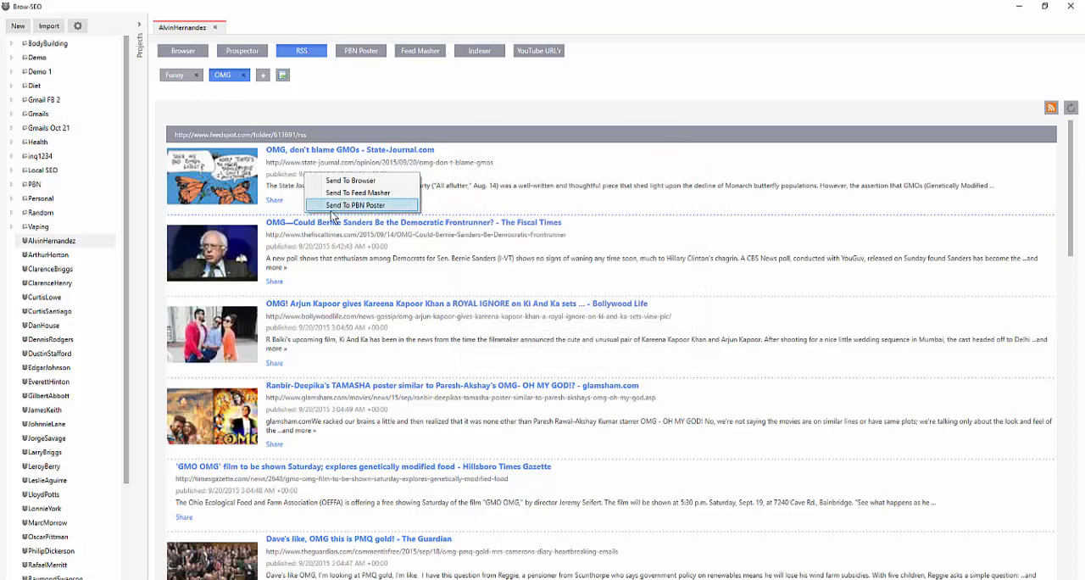
left_click(333, 207)
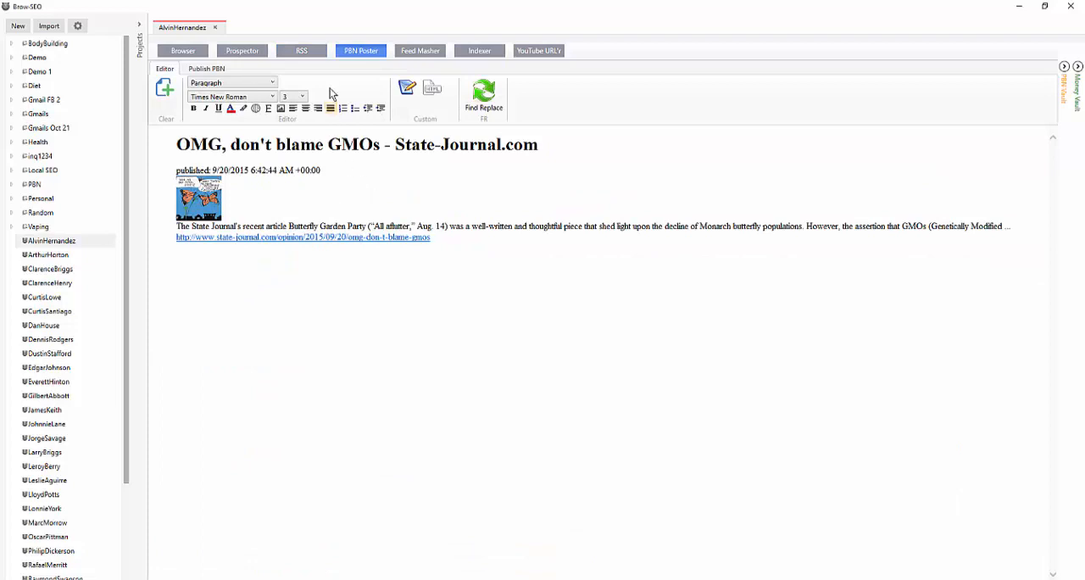
key("ctrl+a")
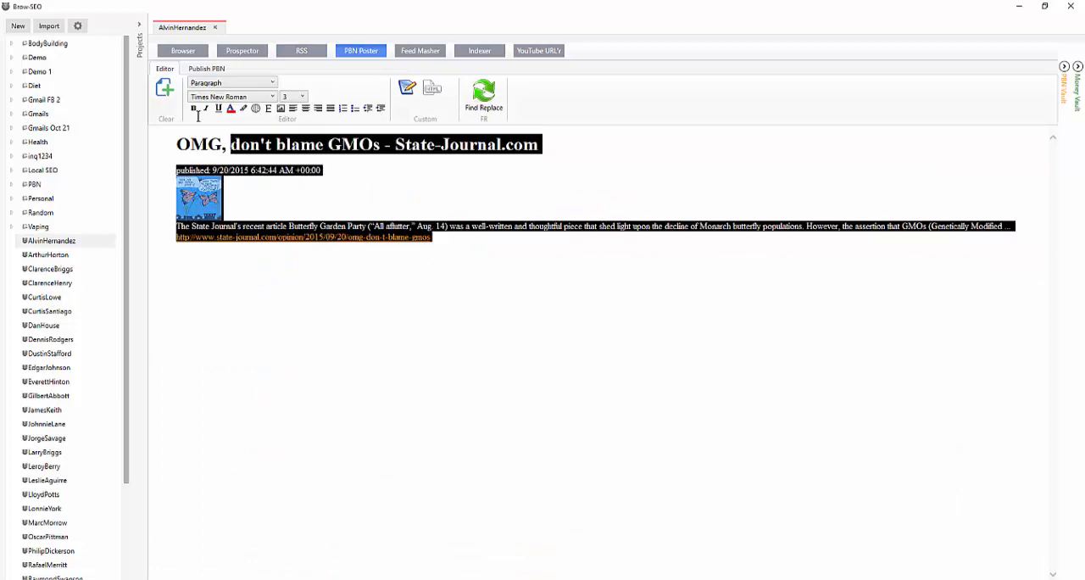
left_click(289, 274)
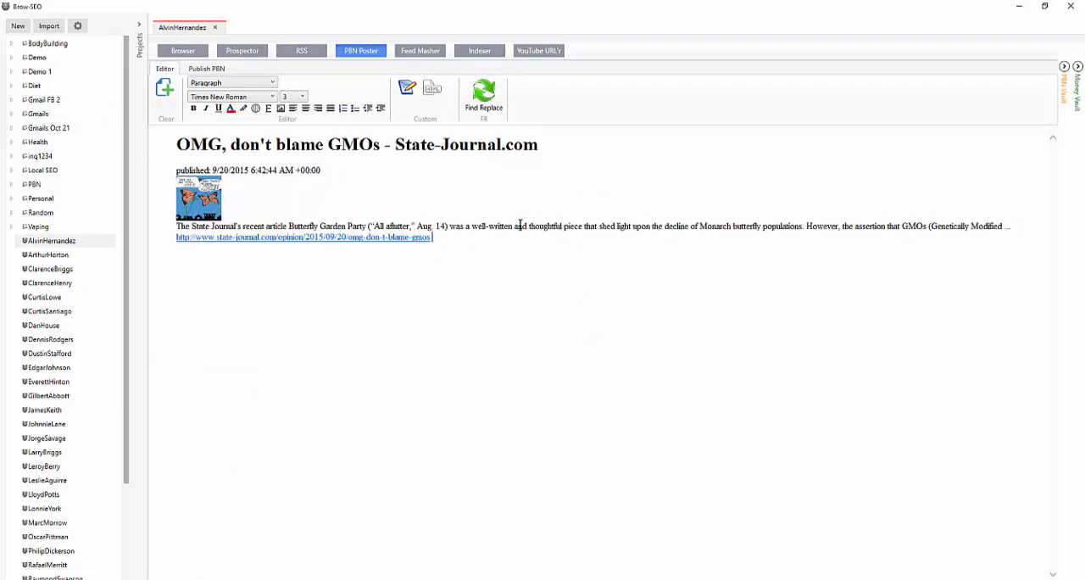
Add the Bollywood Life and glamsham.com articles from the OMG feed to the PBN Poster post
left_click(294, 52)
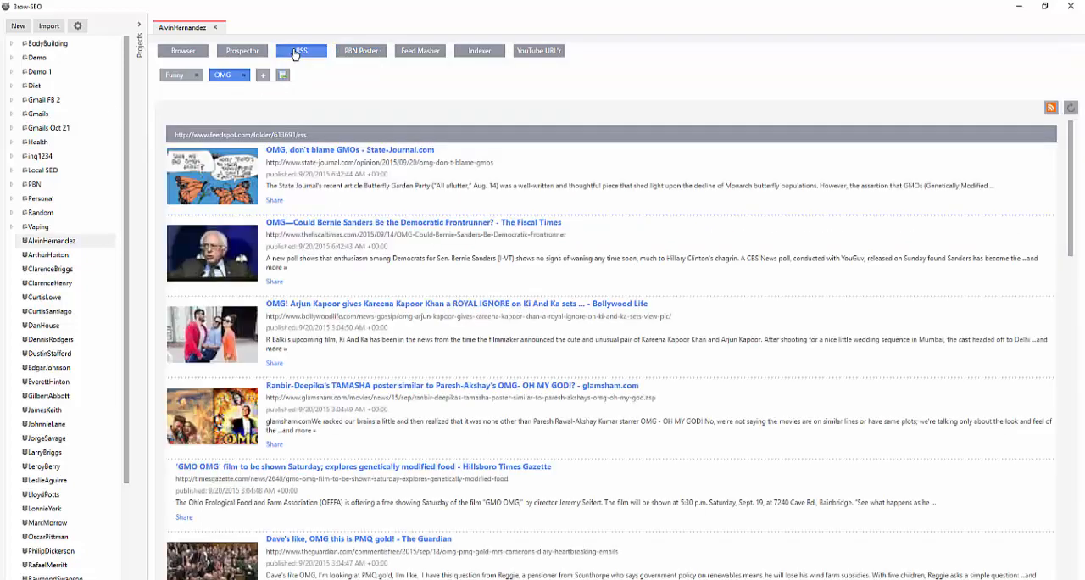
right_click(314, 326)
left_click(355, 358)
left_click(354, 53)
left_click(295, 51)
scroll(318, 324, "down", 1)
right_click(322, 339)
left_click(353, 361)
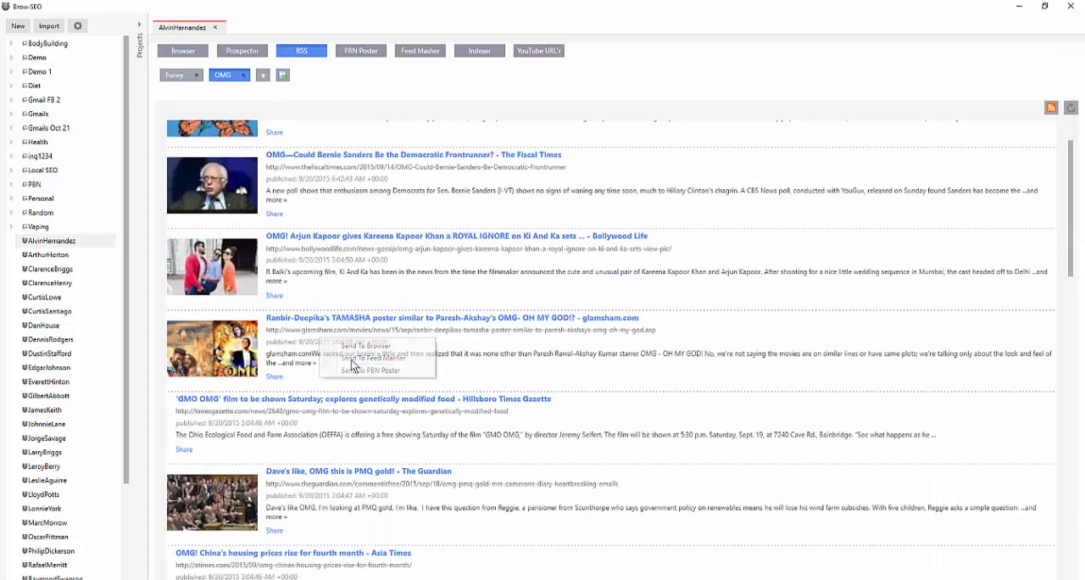
left_click(351, 50)
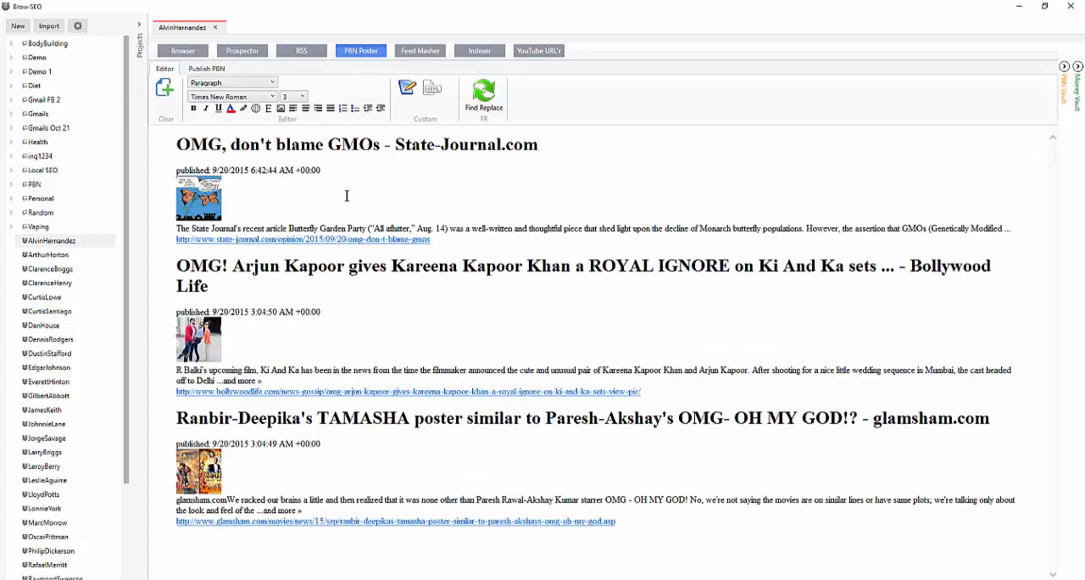
View the HTML source of the PBN Poster post and return to the visual editor
left_click(433, 88)
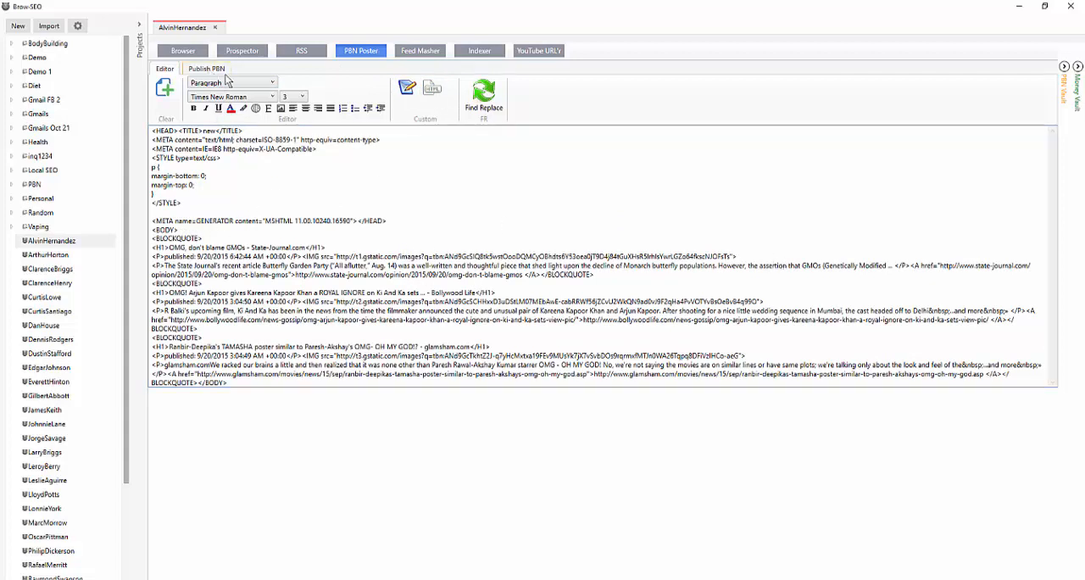
left_click(408, 88)
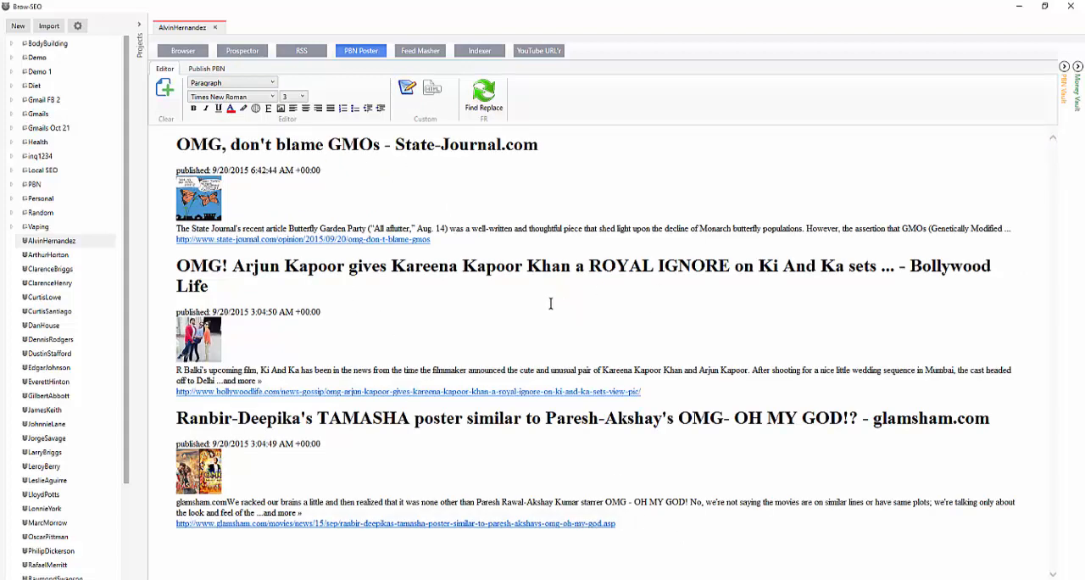
left_click(660, 526)
Open the Facebook share window for The Fiscal Times article in the OMG feed, and close it without sharing
left_click(302, 56)
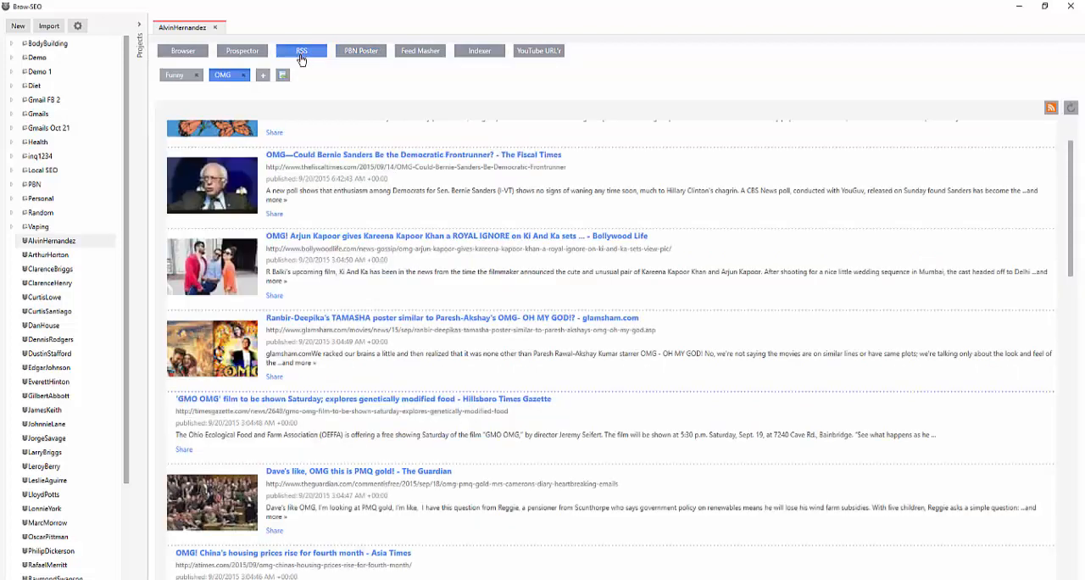
left_click(273, 215)
left_click(280, 231)
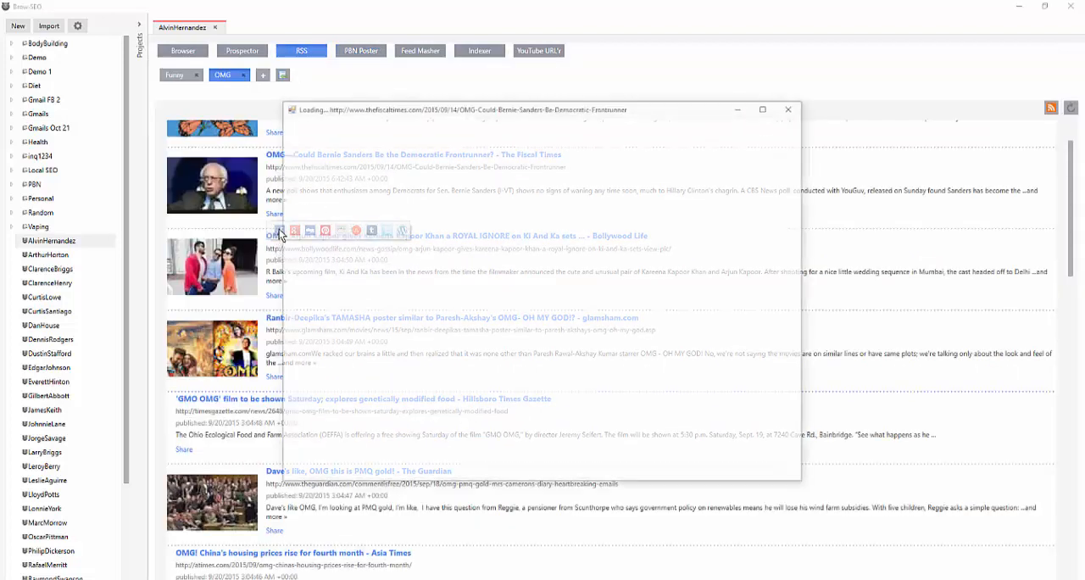
left_click(793, 109)
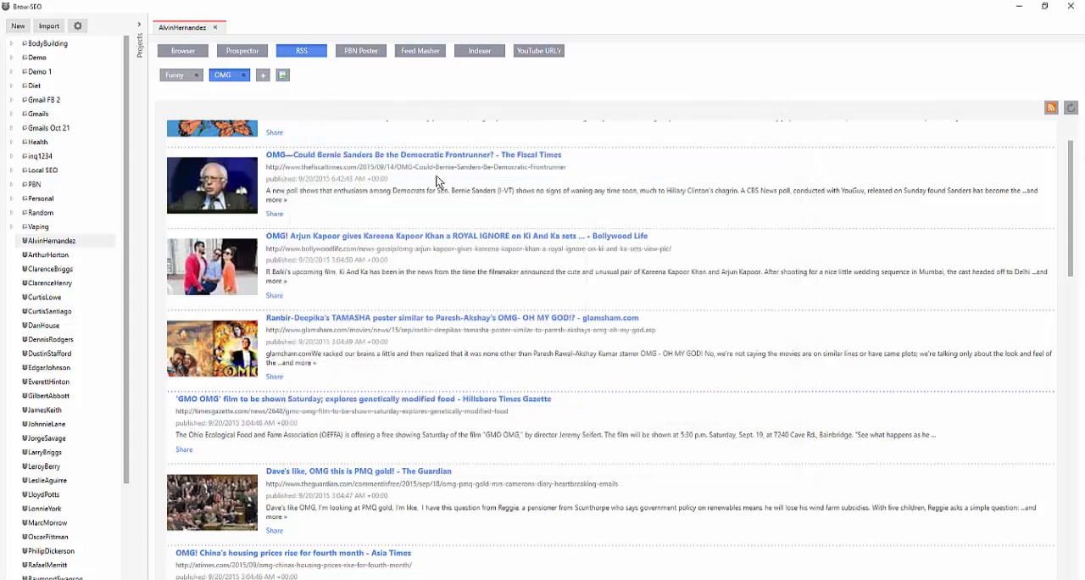
View the State Journal article in the project's browser, reading down into the reader comments and back up to the headline
left_click(188, 54)
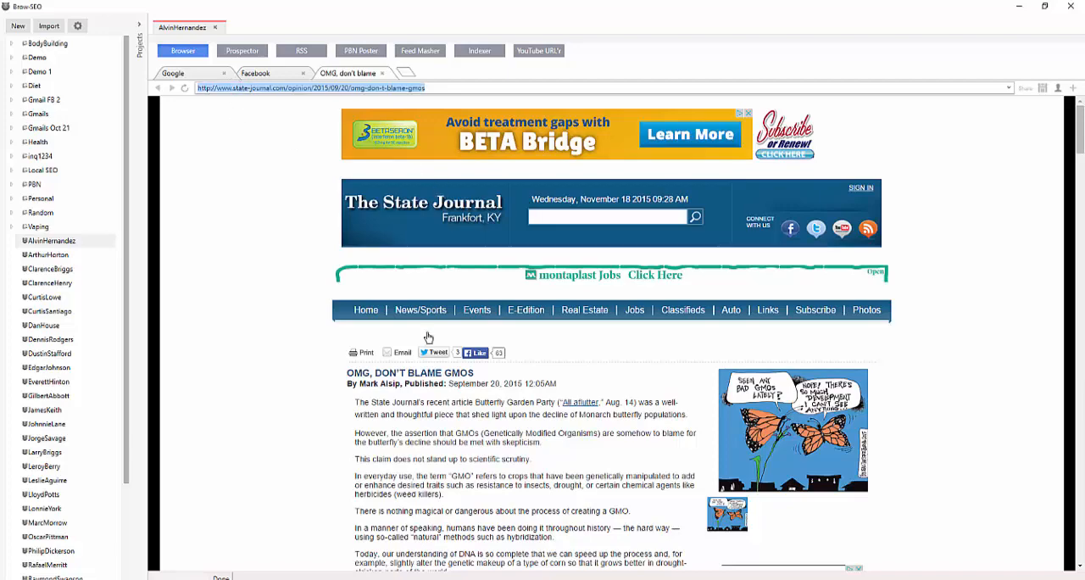
scroll(543, 339, "down", 15)
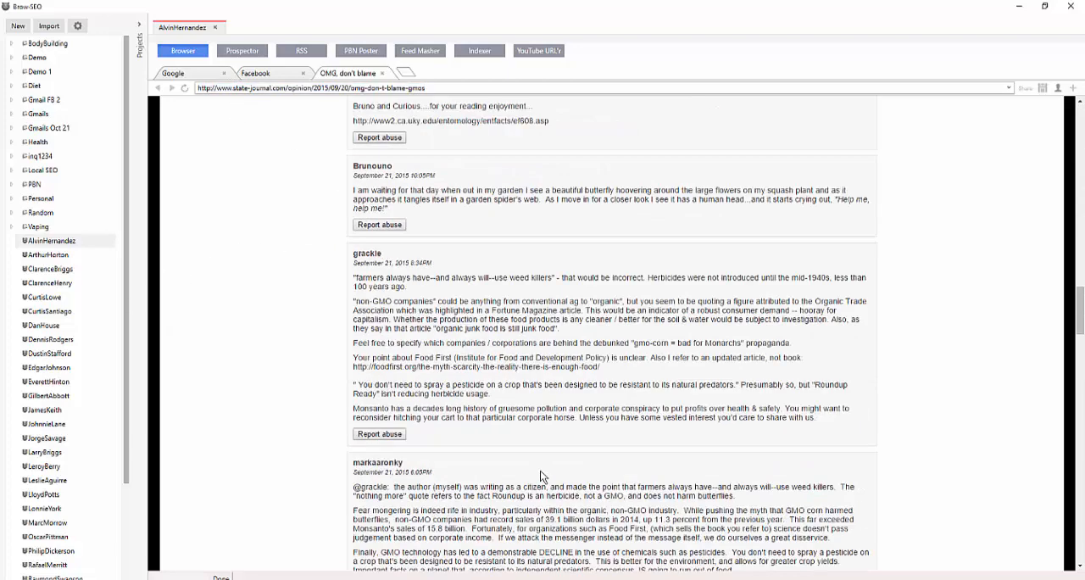
scroll(578, 289, "up", 15)
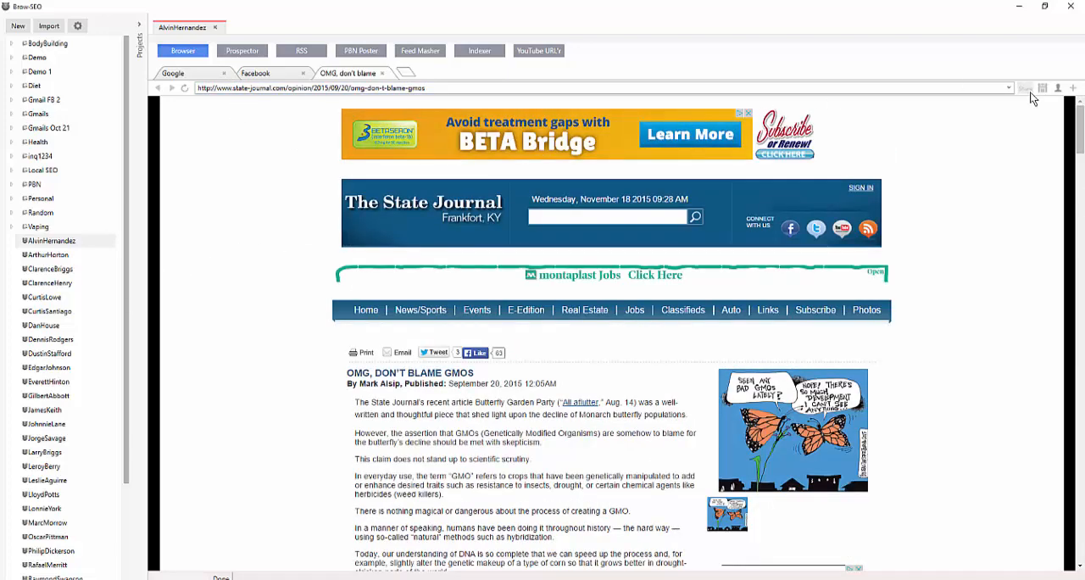
left_click(1024, 90)
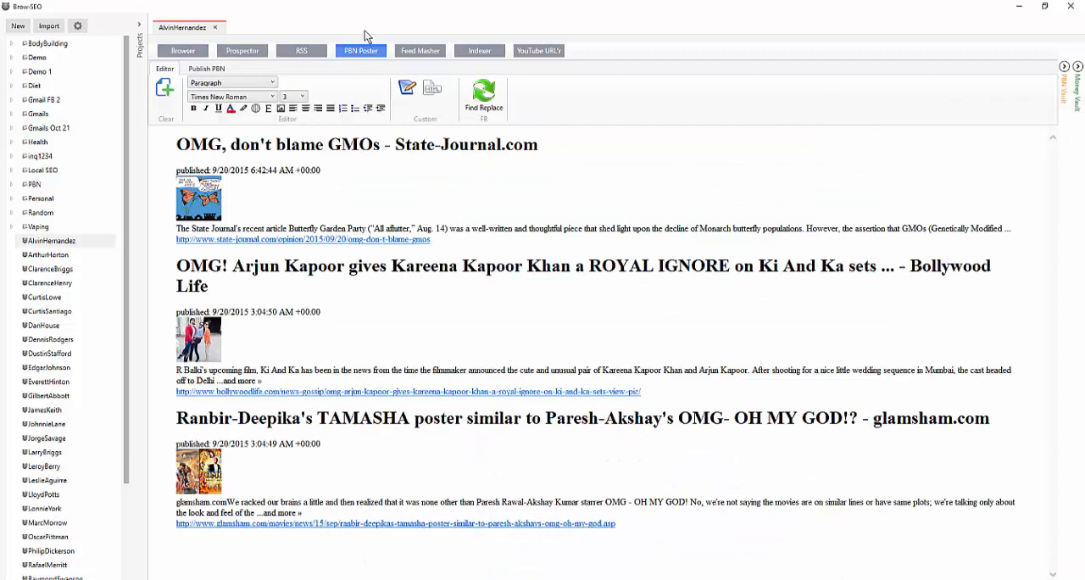
Look into the PBN Vault beside the PBN Poster editor, and load the list of sites in the Money Vault
left_click(1064, 66)
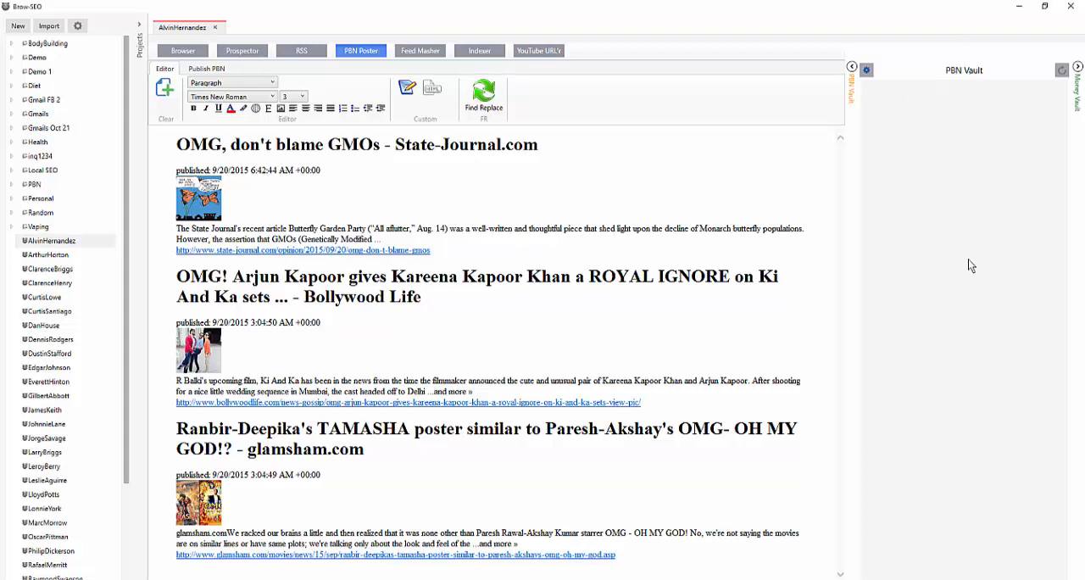
left_click(852, 67)
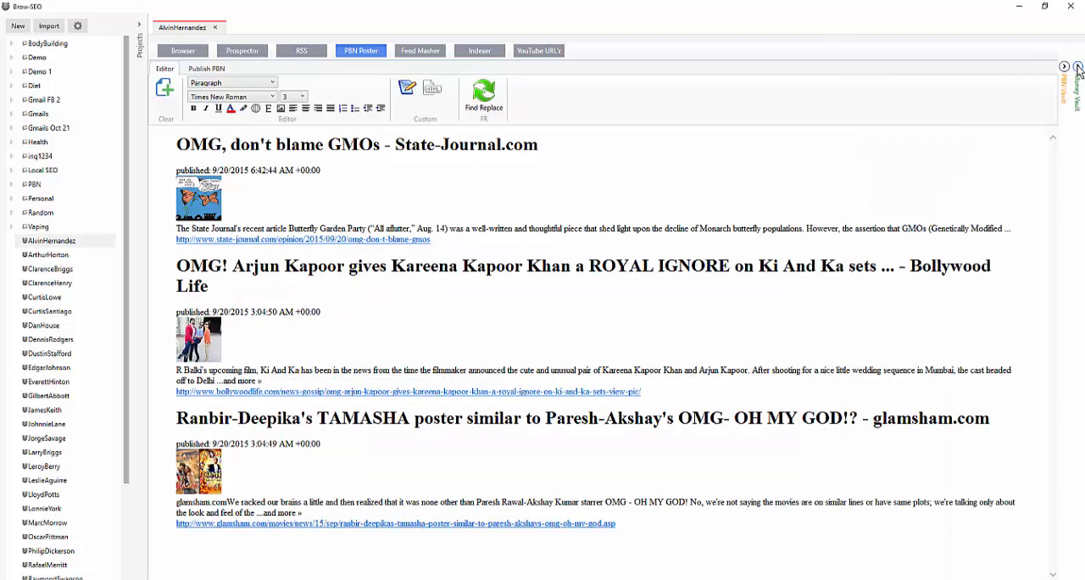
left_click(1077, 73)
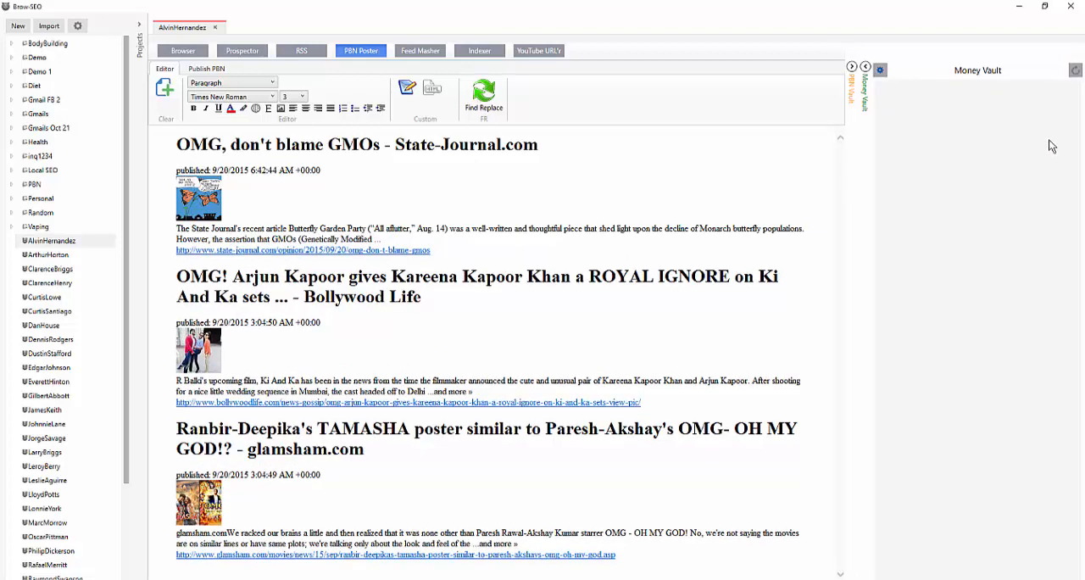
left_click(1076, 75)
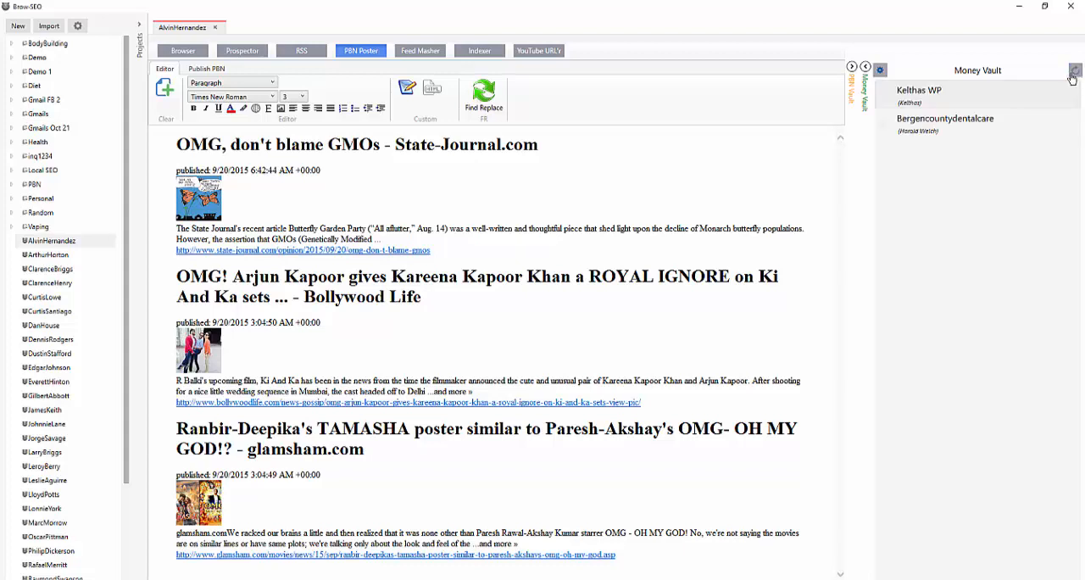
Copy the link of the Bergencountydentalcare site from the Money Vault
right_click(934, 129)
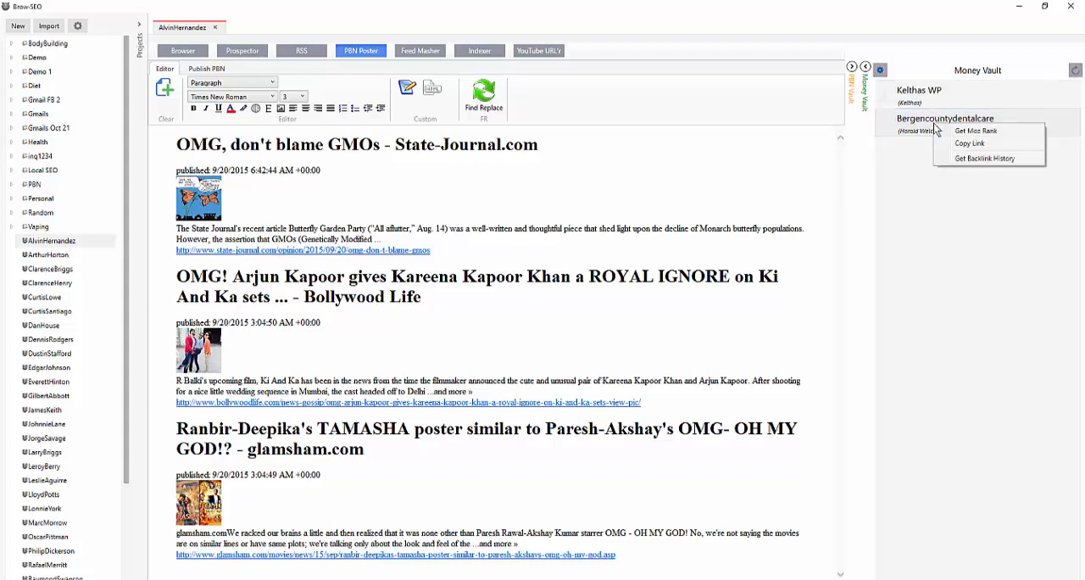
left_click(997, 140)
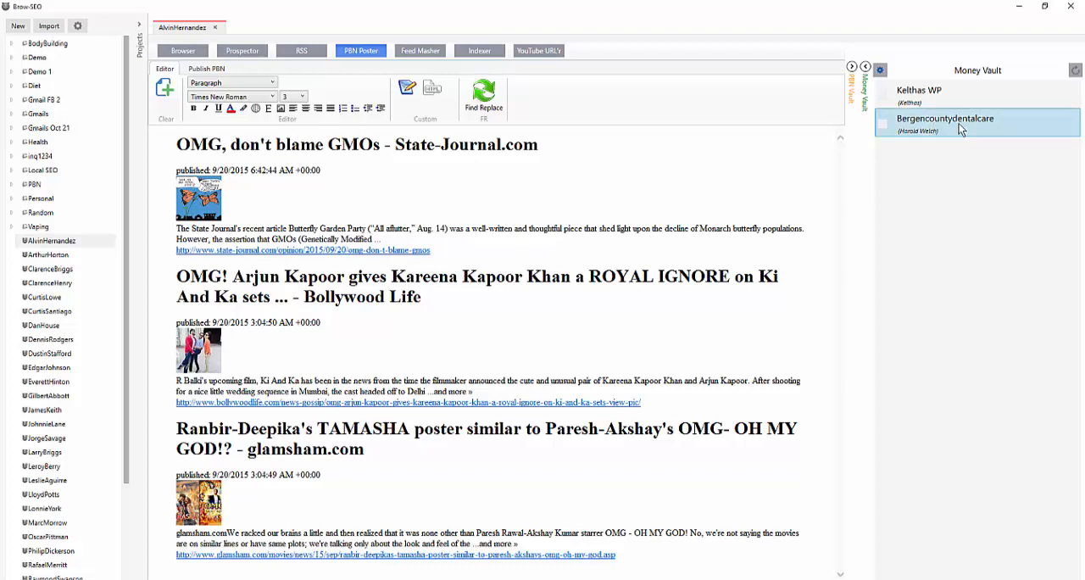
Tick the Kelthas WP and Bergencountydentalcare sites in the Money Vault and get the Moz Rank of each
left_click(914, 97)
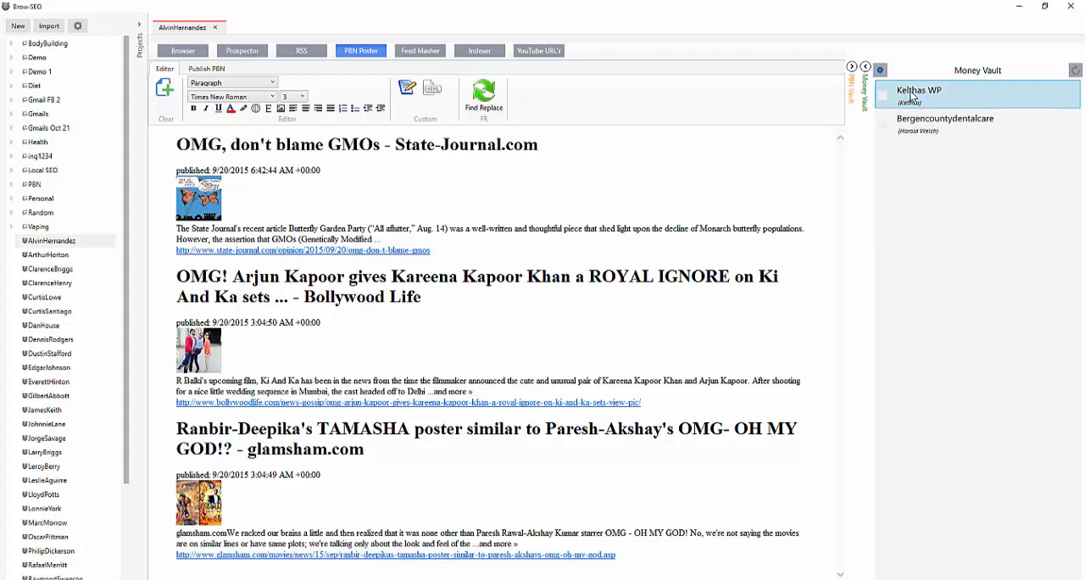
right_click(911, 92)
left_click(883, 97)
right_click(926, 90)
left_click(943, 103)
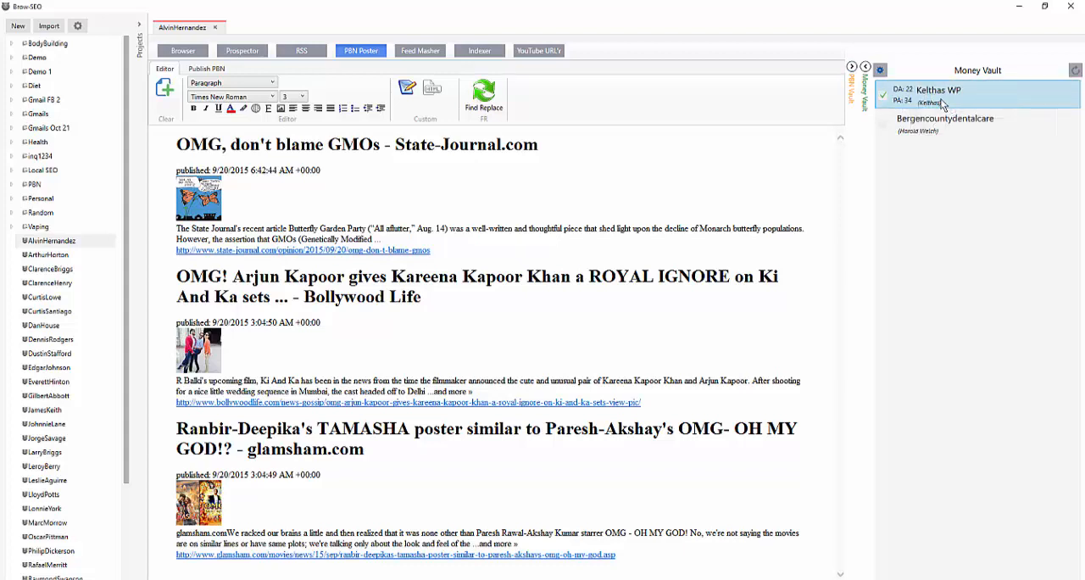
left_click(883, 126)
right_click(941, 129)
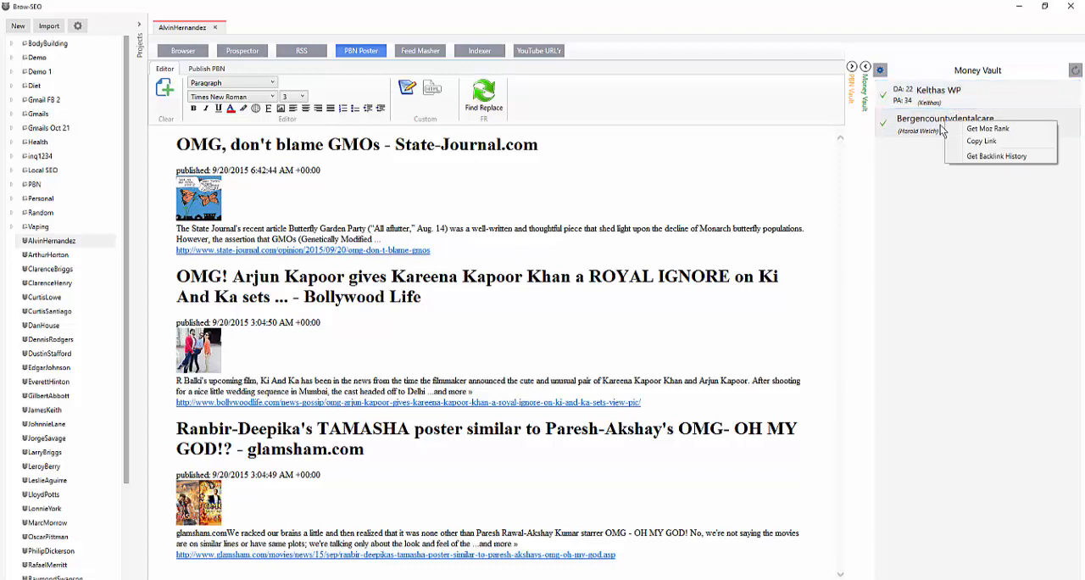
left_click(967, 127)
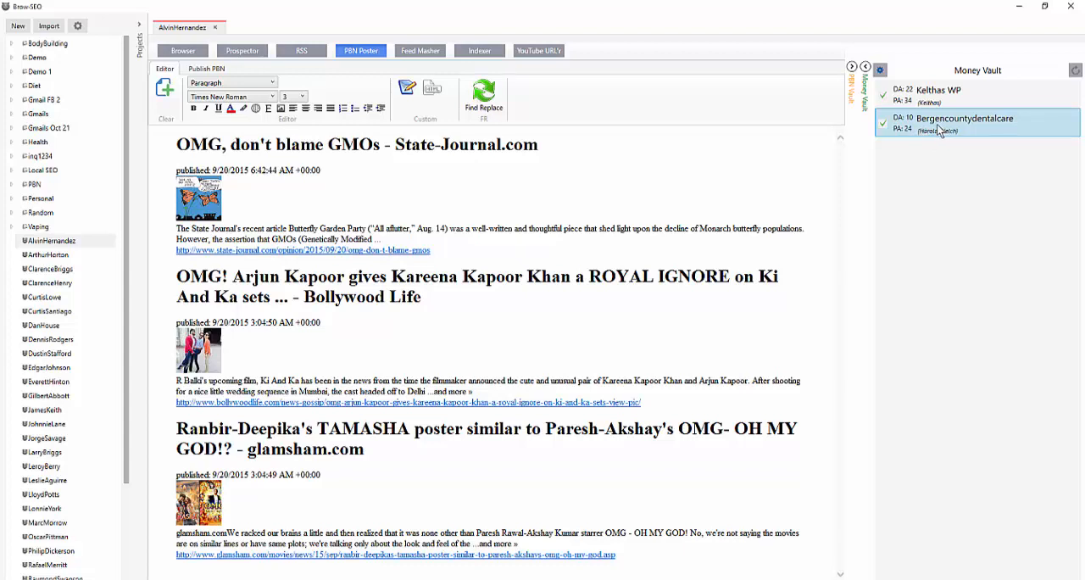
Untick both Money Vault sites and open the backlink history of Bergencountydentalcare
left_click(884, 127)
left_click(884, 97)
left_click(949, 126)
right_click(950, 127)
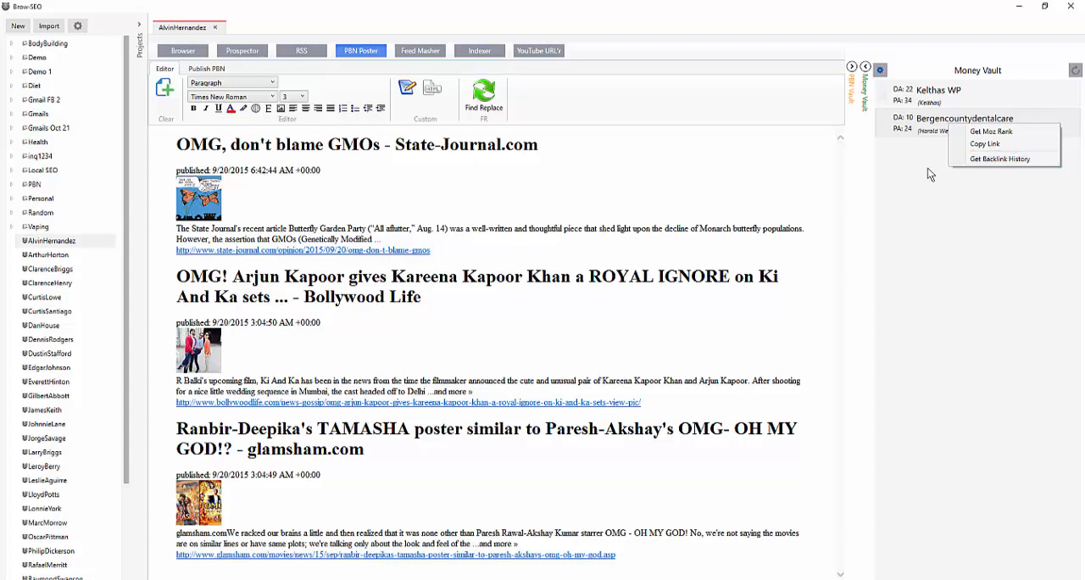
left_click(1003, 162)
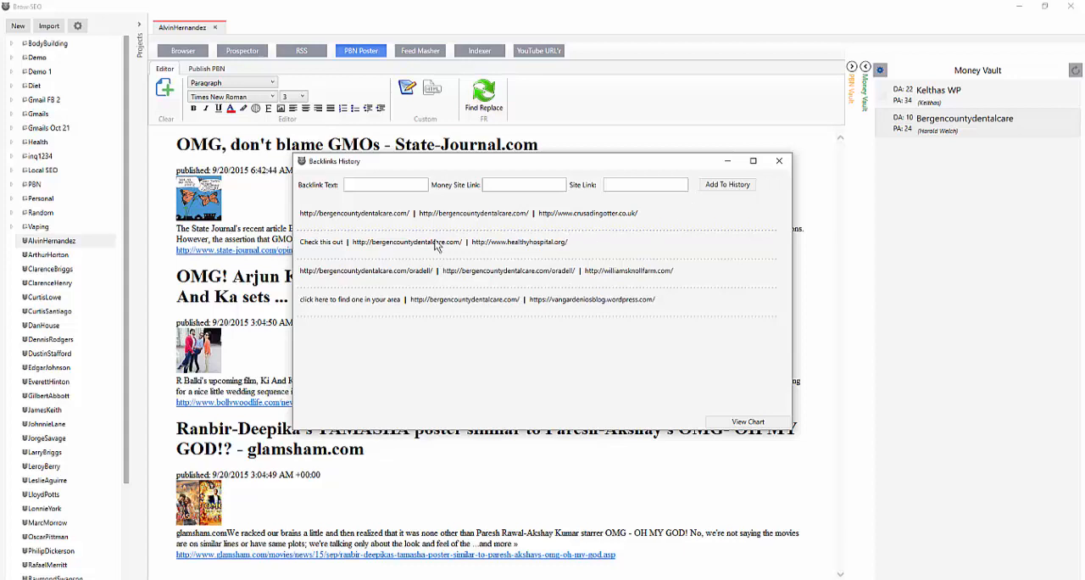
Open the backlink usage chart for Bergencountydentalcare and examine the project details of each anchor through the slices and legend
left_click(746, 421)
left_click(462, 175)
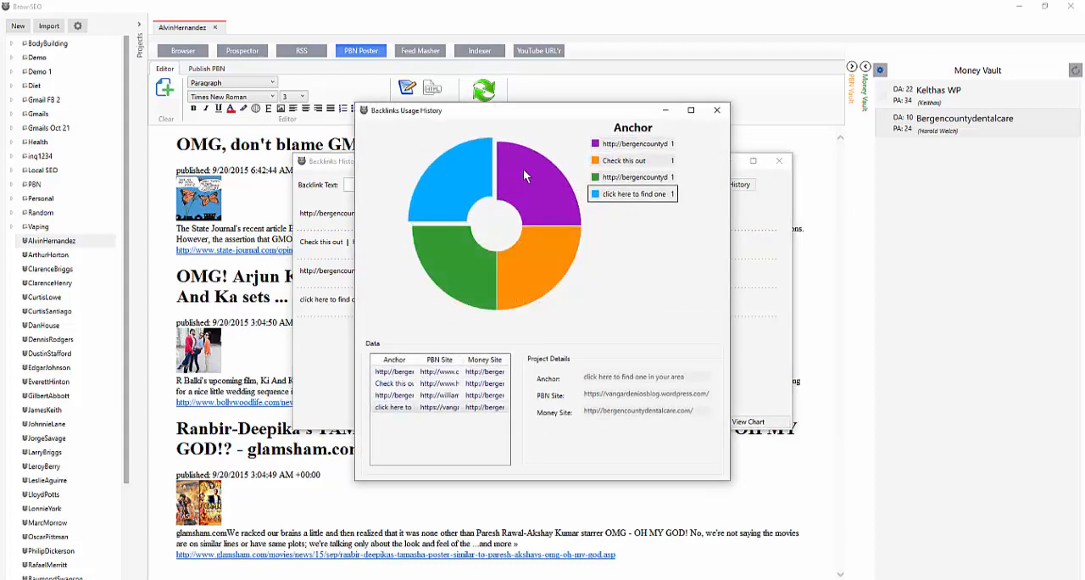
left_click(525, 169)
left_click(514, 264)
left_click(455, 263)
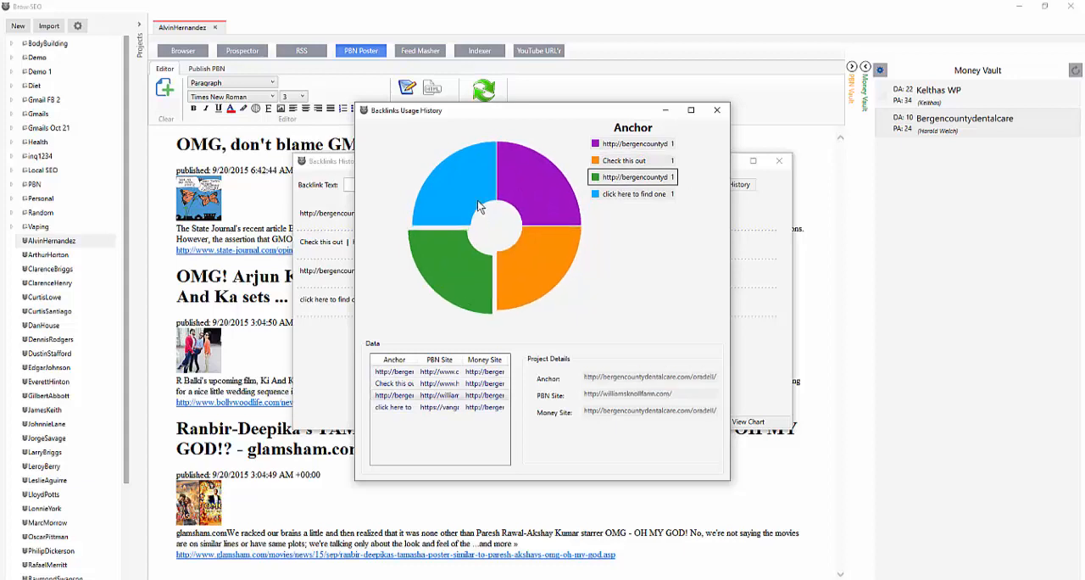
left_click(528, 182)
left_click(516, 246)
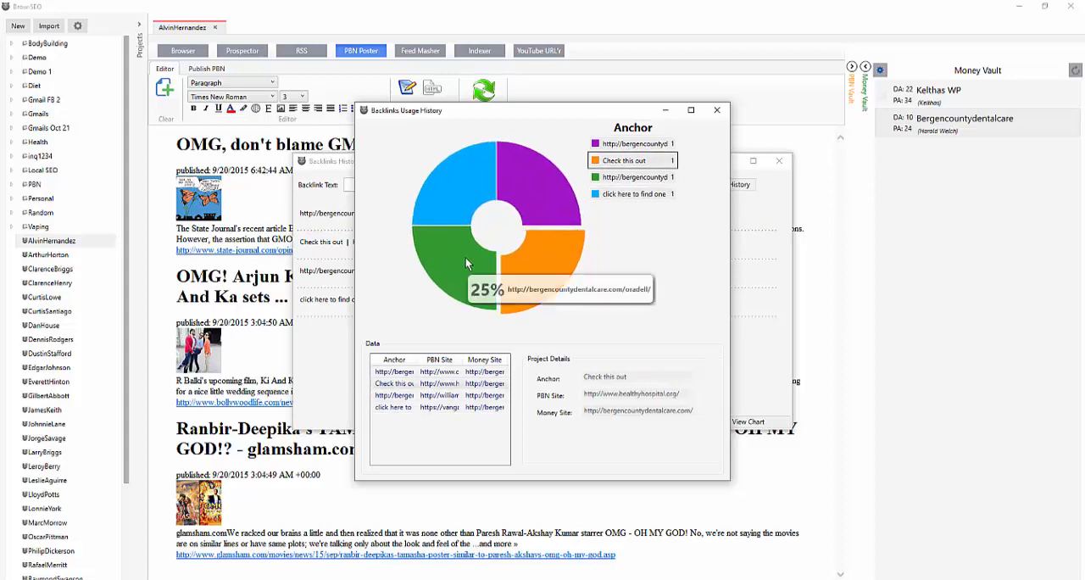
left_click(464, 257)
left_click(624, 194)
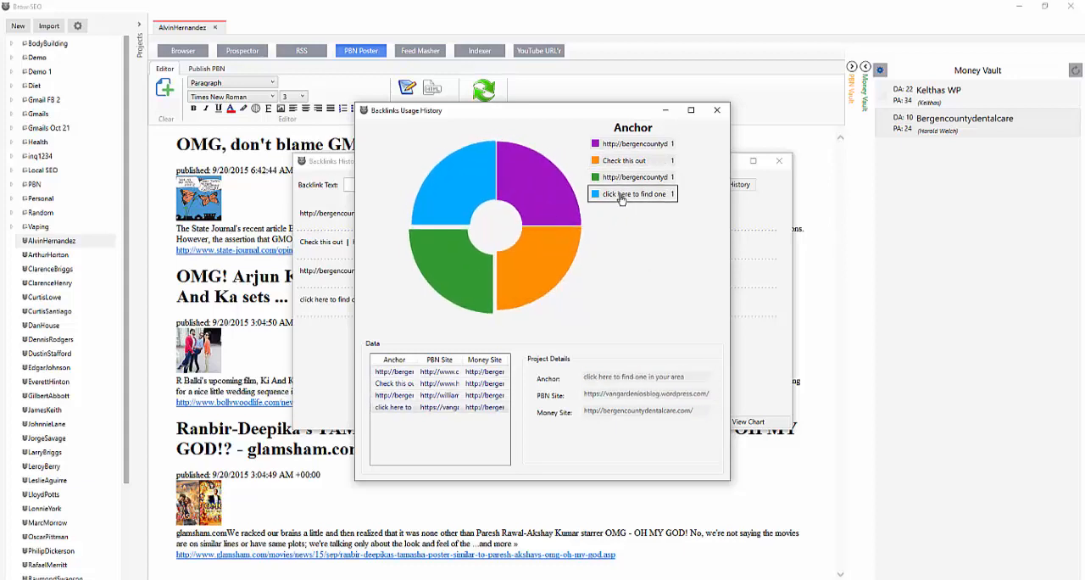
left_click(630, 180)
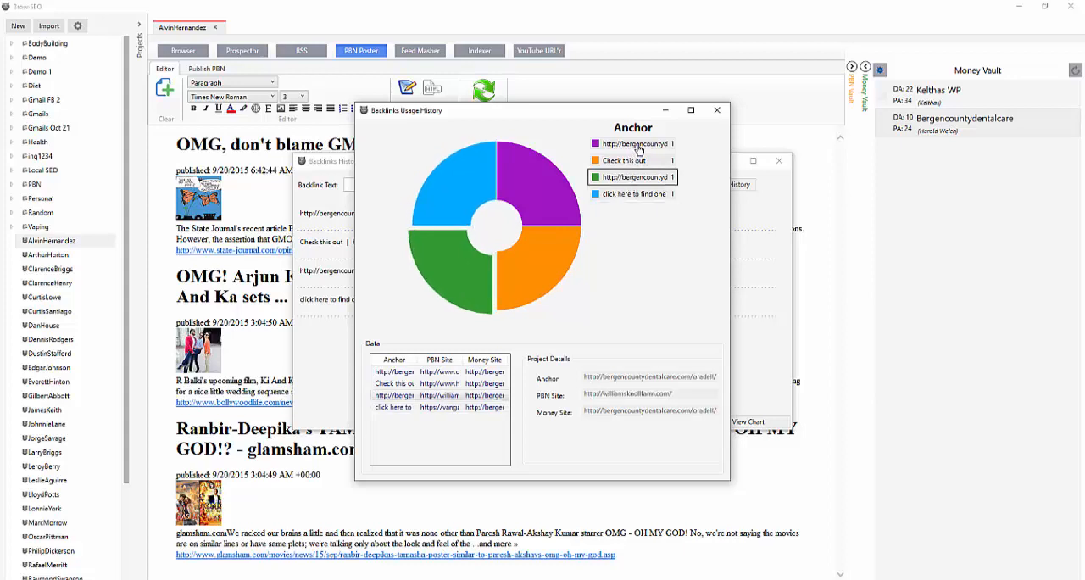
left_click(637, 146)
left_click(638, 160)
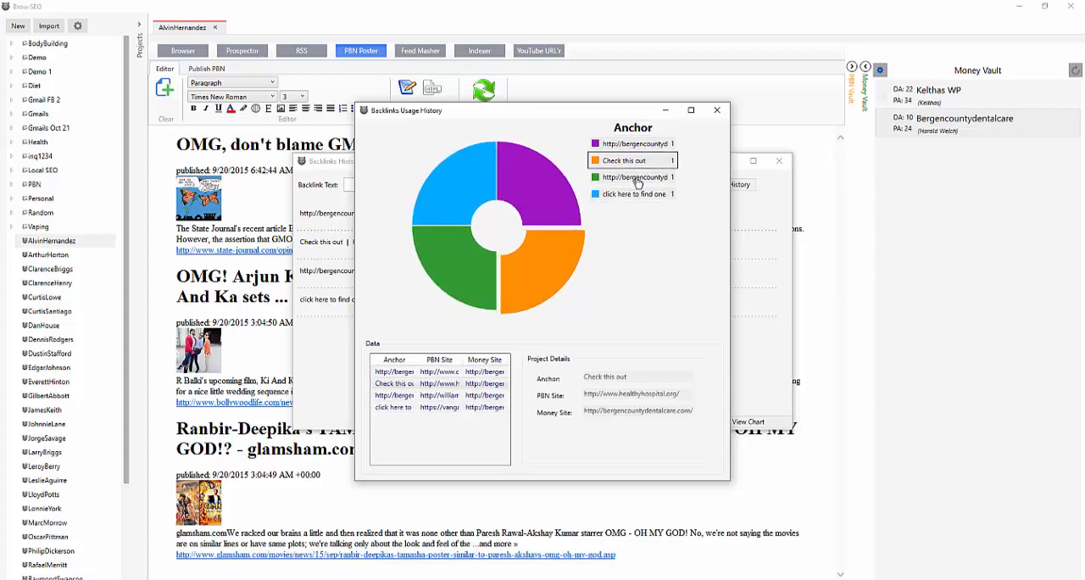
left_click(637, 179)
left_click(636, 197)
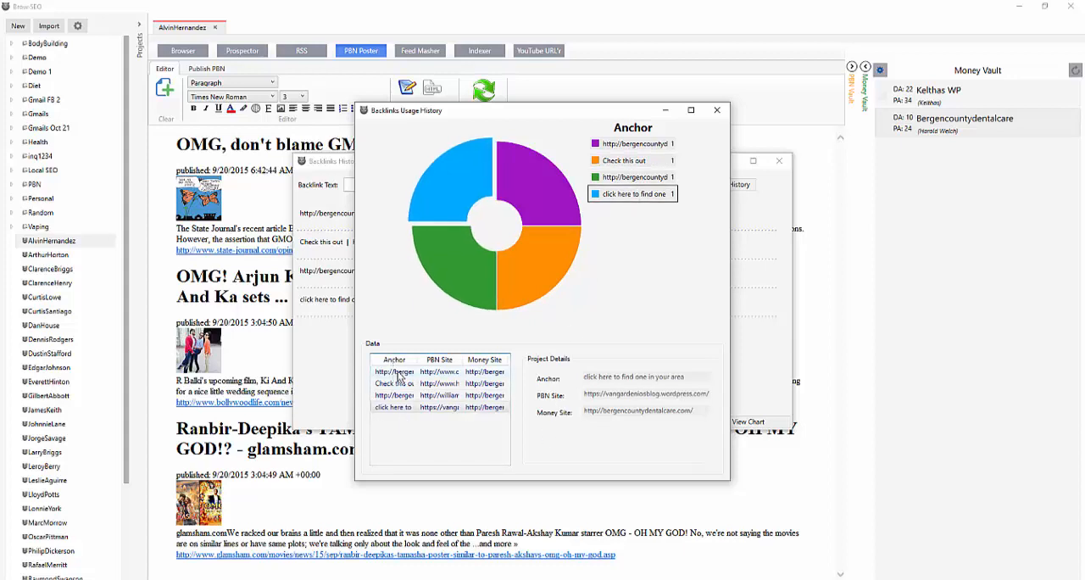
Highlight the anchor and PBN site details of the "click here to find one in your area" backlink, and close both backlink history windows
left_click_drag(684, 376, 566, 368)
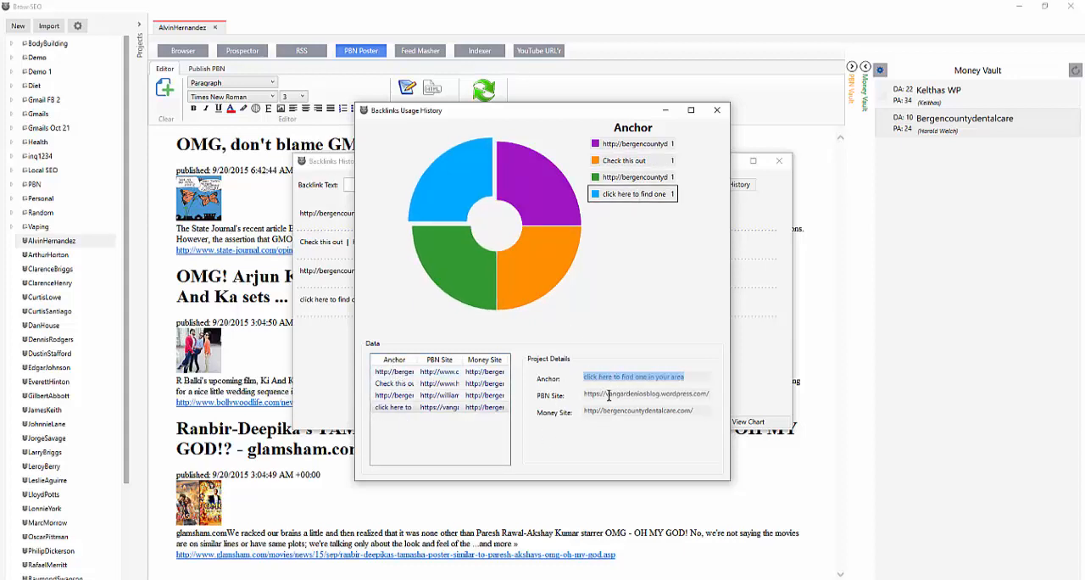
left_click_drag(611, 396, 569, 414)
left_click(669, 396)
left_click(692, 398)
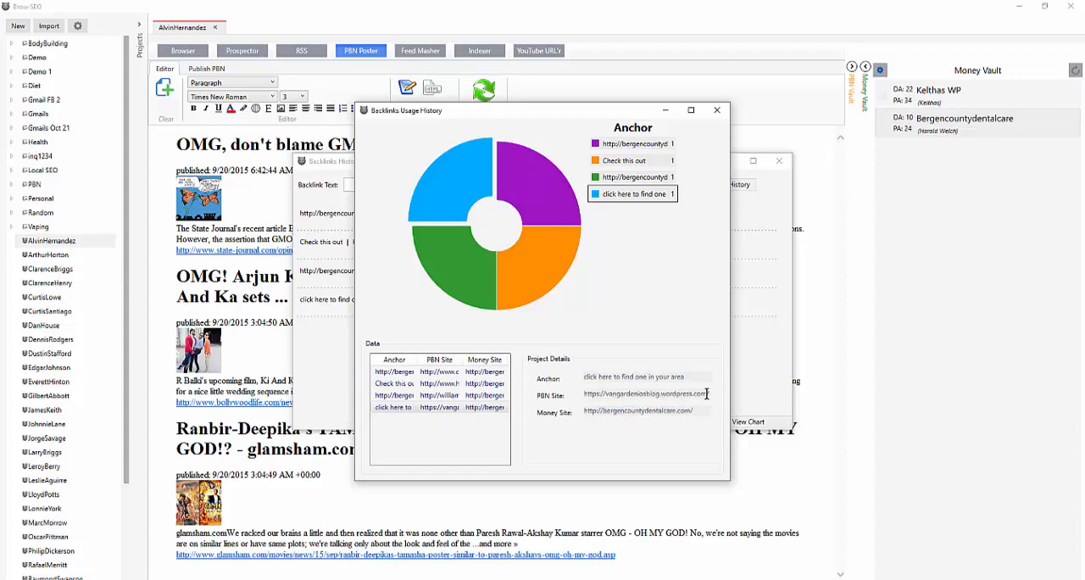
left_click_drag(707, 394, 575, 390)
left_click(632, 376)
left_click(717, 111)
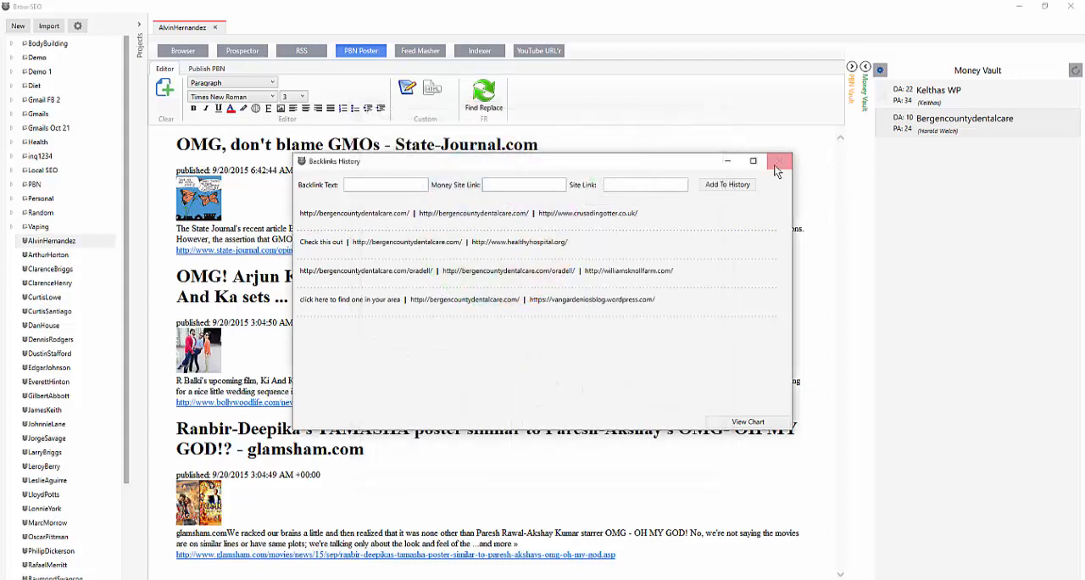
left_click(779, 161)
Open the Feed Masher over the OMG RSS feed and place the text cursor in its empty link list
left_click(420, 52)
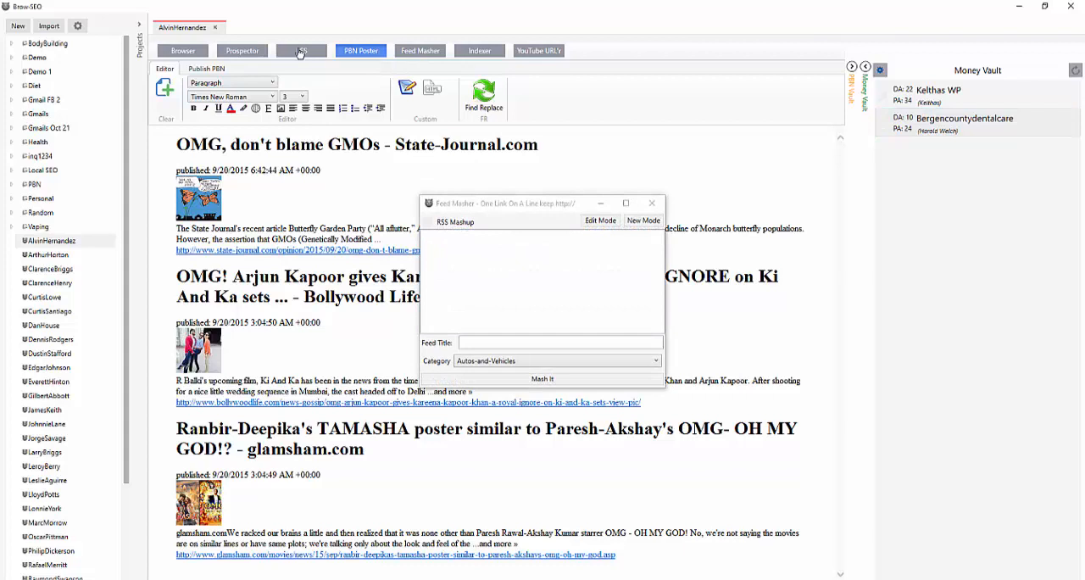
left_click(294, 56)
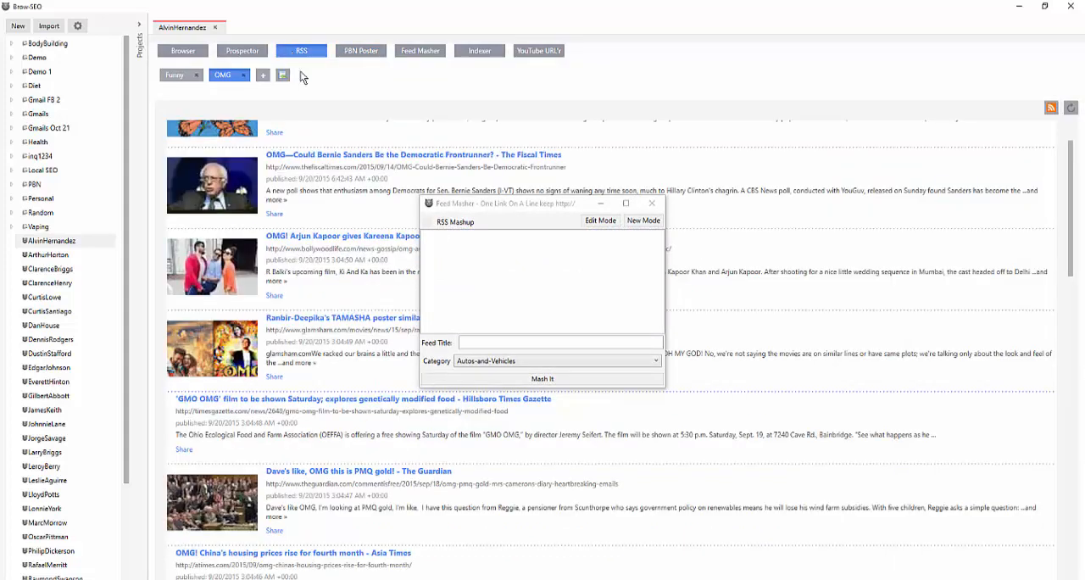
left_click(499, 239)
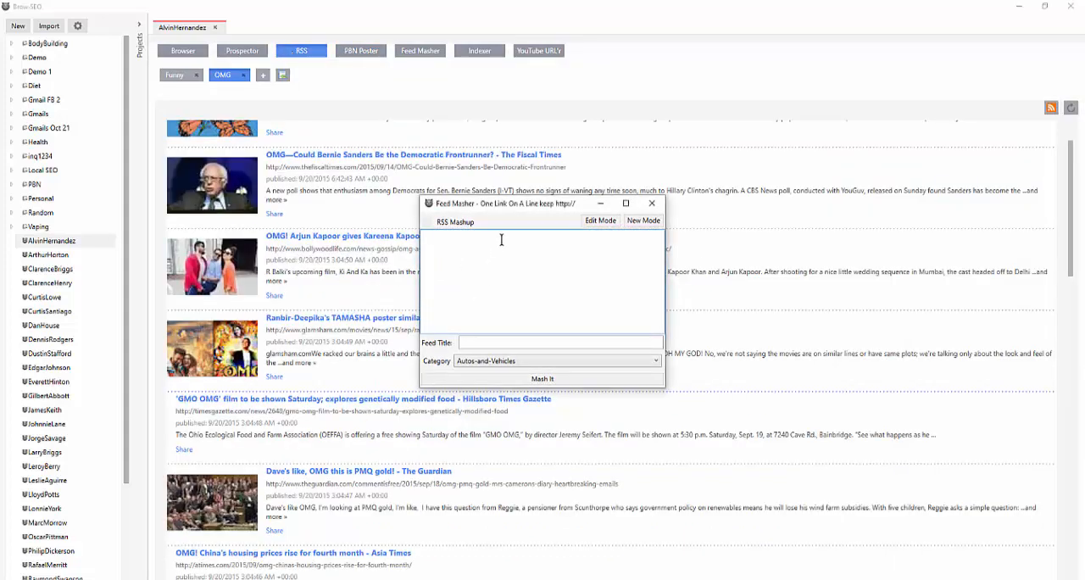
right_click(501, 240)
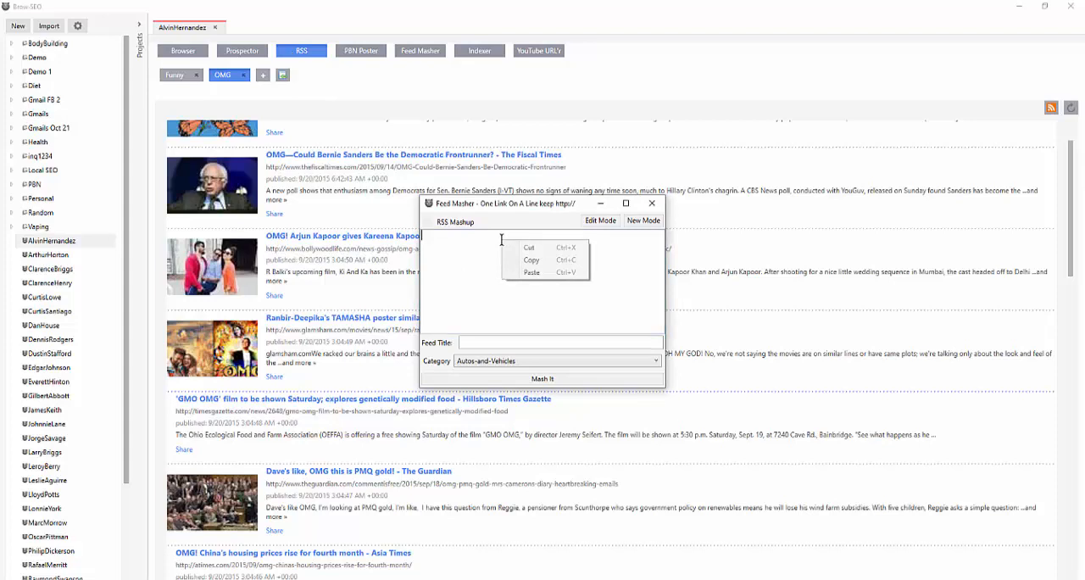
left_click(471, 245)
Send the Bollywood Life, glamsham.com and The Guardian articles from the OMG feed to the Feed Masher
right_click(319, 243)
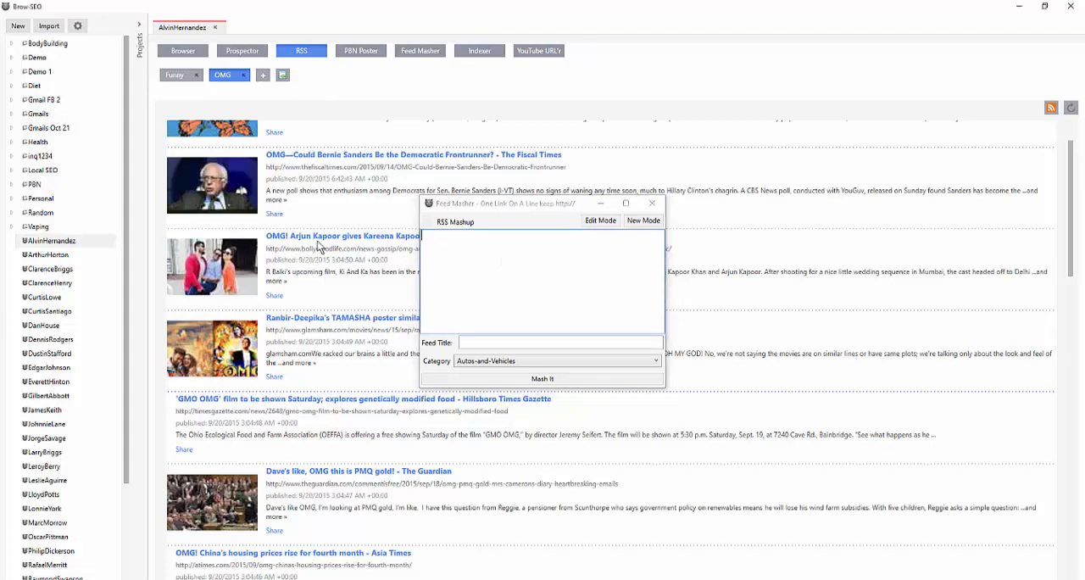
left_click(359, 262)
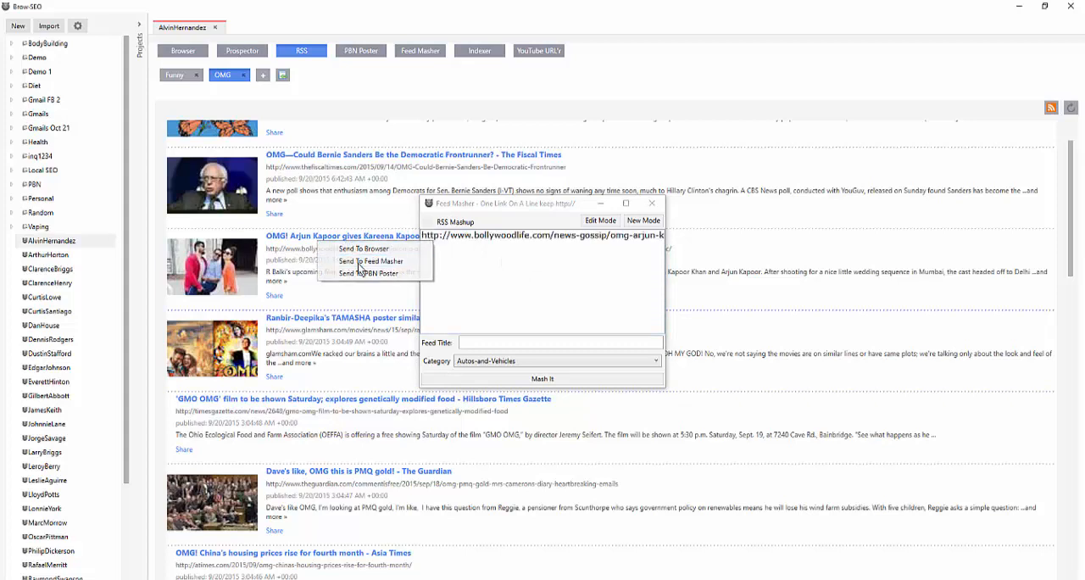
right_click(335, 351)
left_click(366, 369)
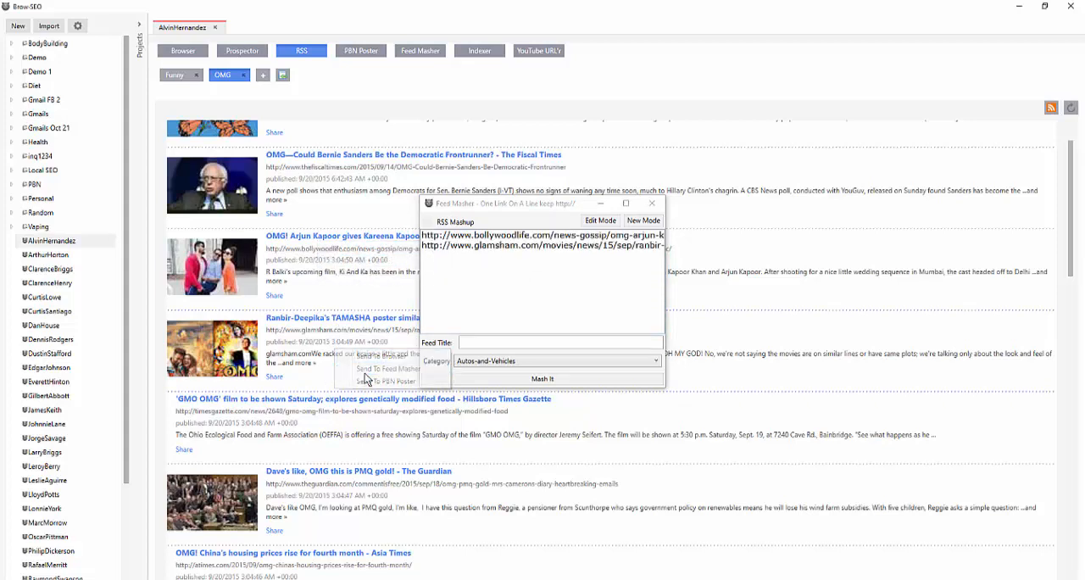
right_click(337, 490)
left_click(387, 509)
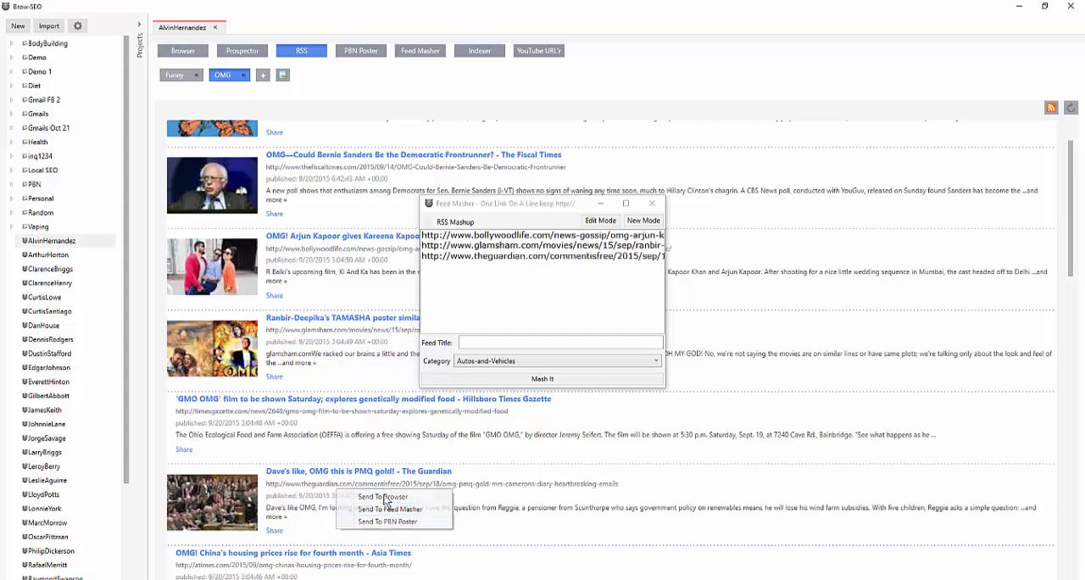
left_click(421, 246)
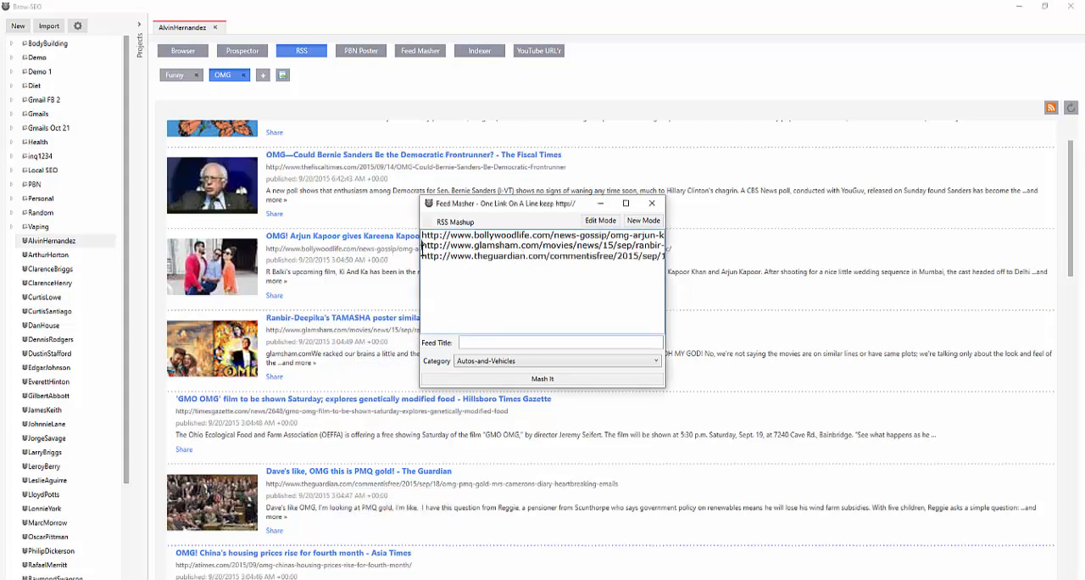
Separate the three article links in the Feed Masher with blank lines, and close the window without mashing them
key("Return")
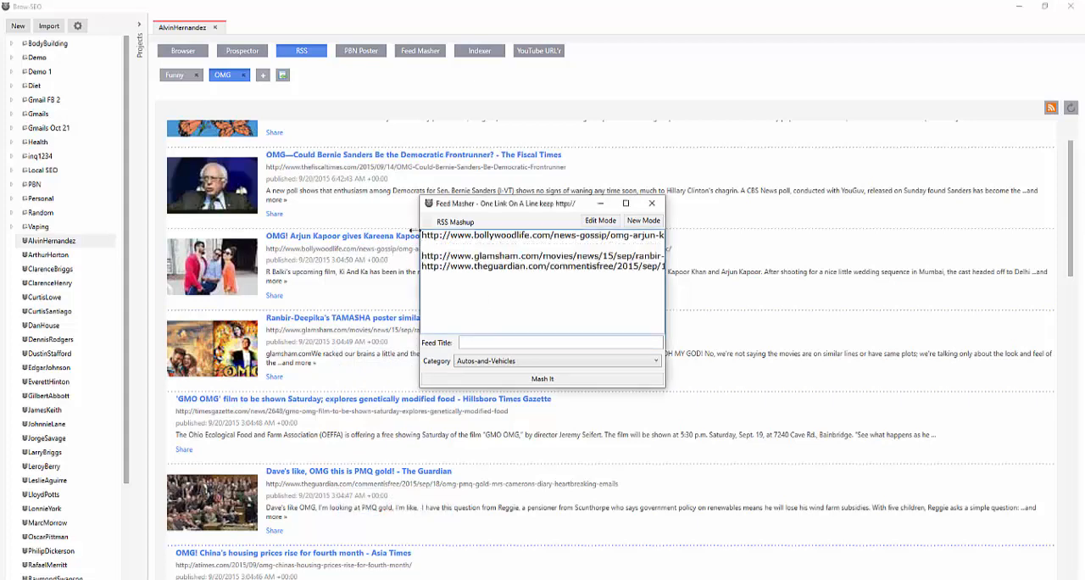
key("Down")
key("Return")
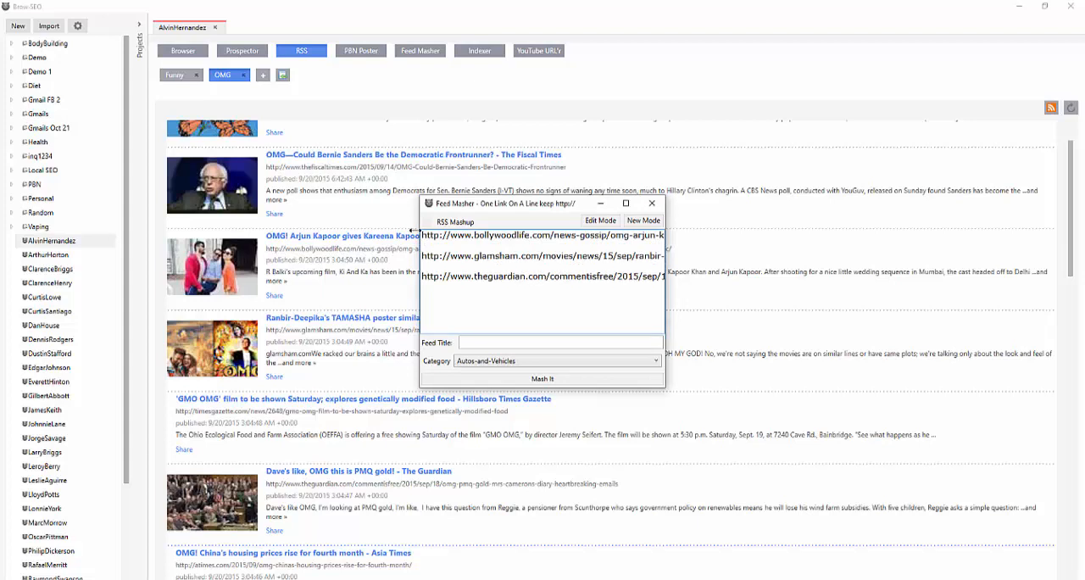
left_click(652, 203)
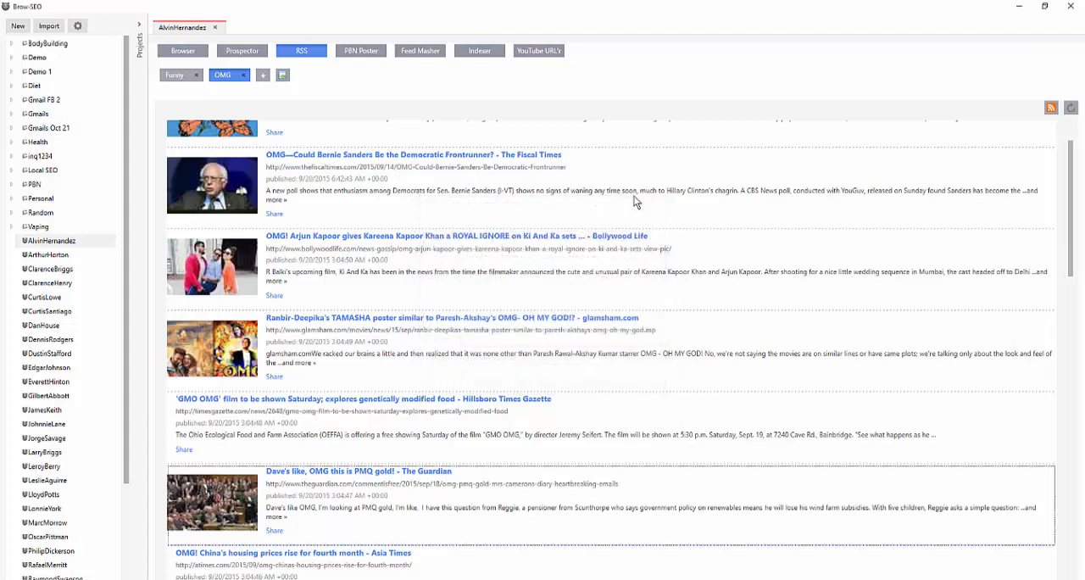
Reopen the Feed Masher and send it The Fiscal Times, Bollywood Life and glamsham.com articles from the OMG feed
left_click(417, 54)
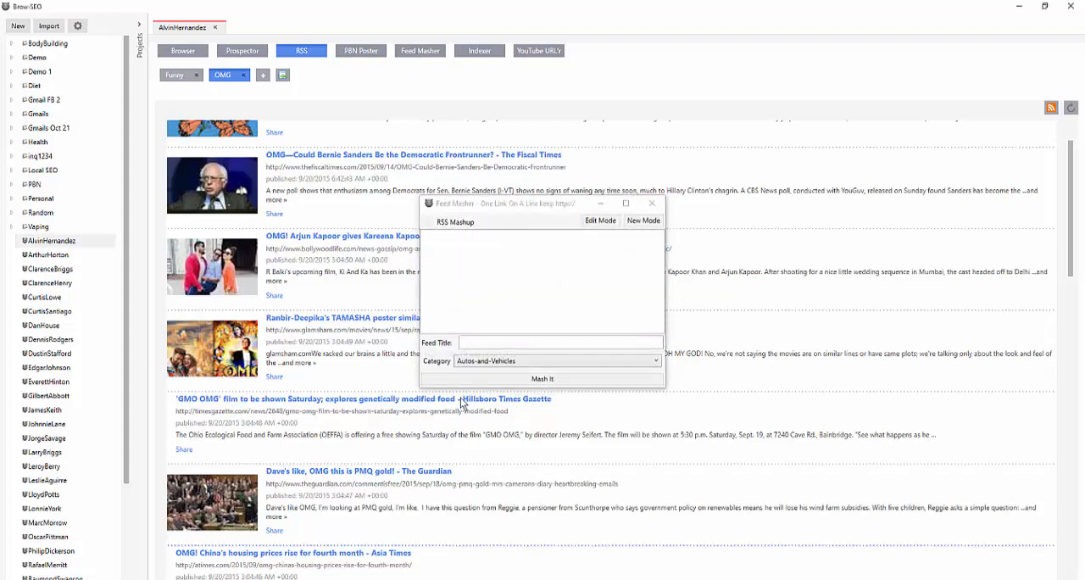
left_click(447, 261)
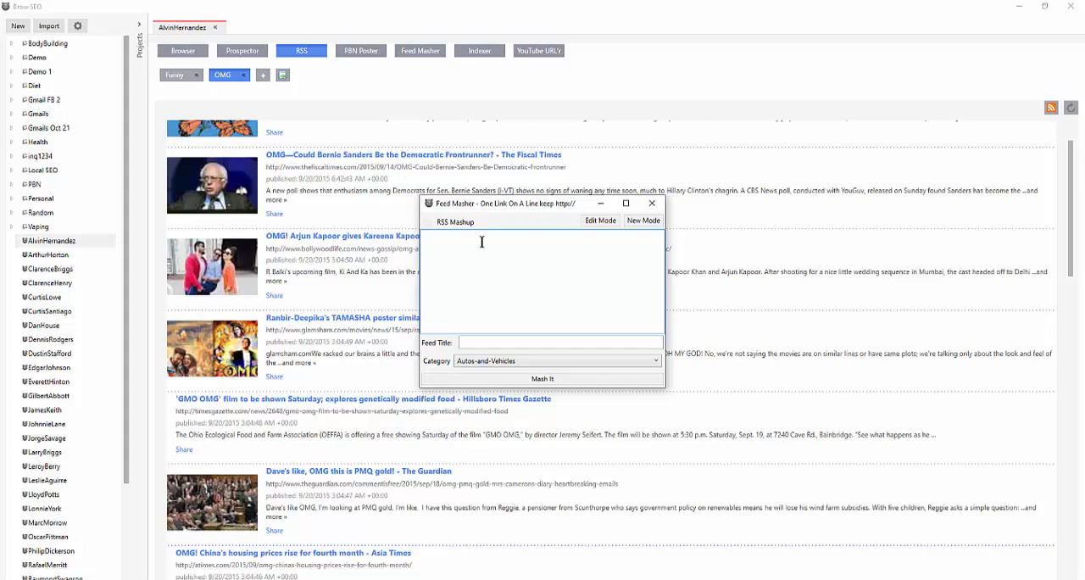
left_click(341, 206)
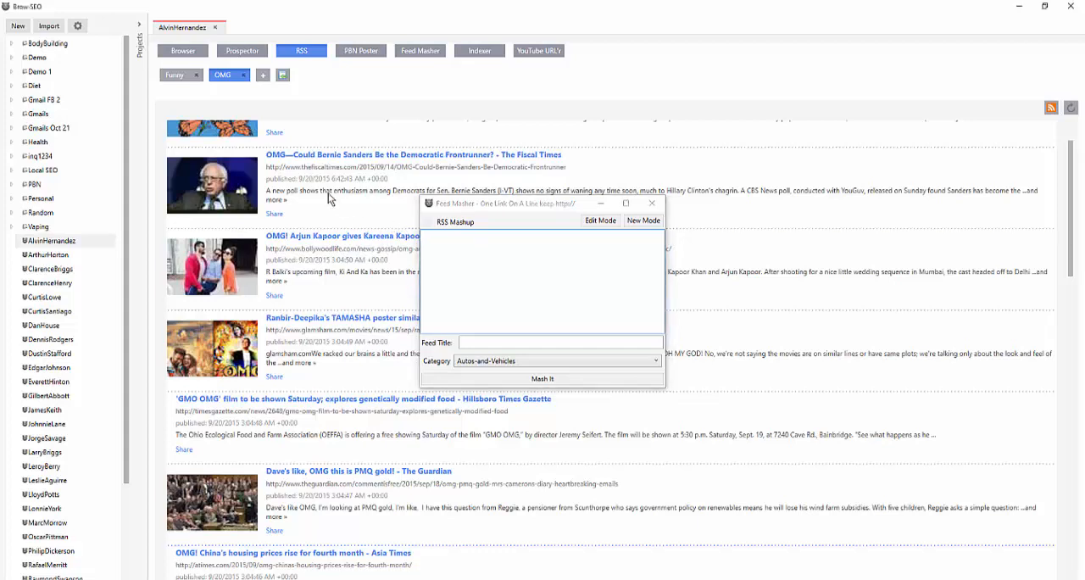
right_click(336, 182)
left_click(385, 203)
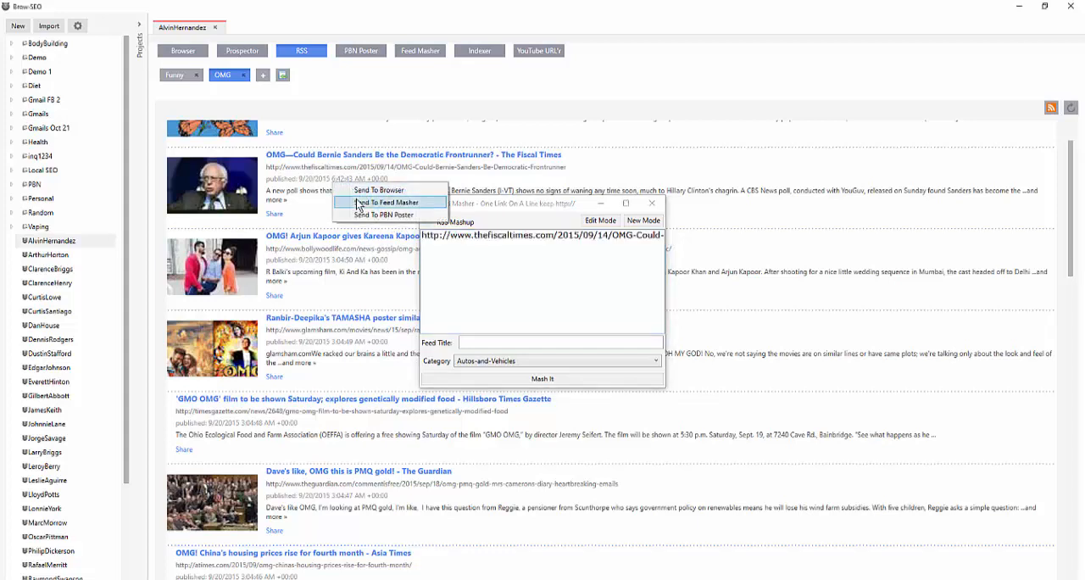
right_click(310, 251)
left_click(330, 271)
right_click(330, 339)
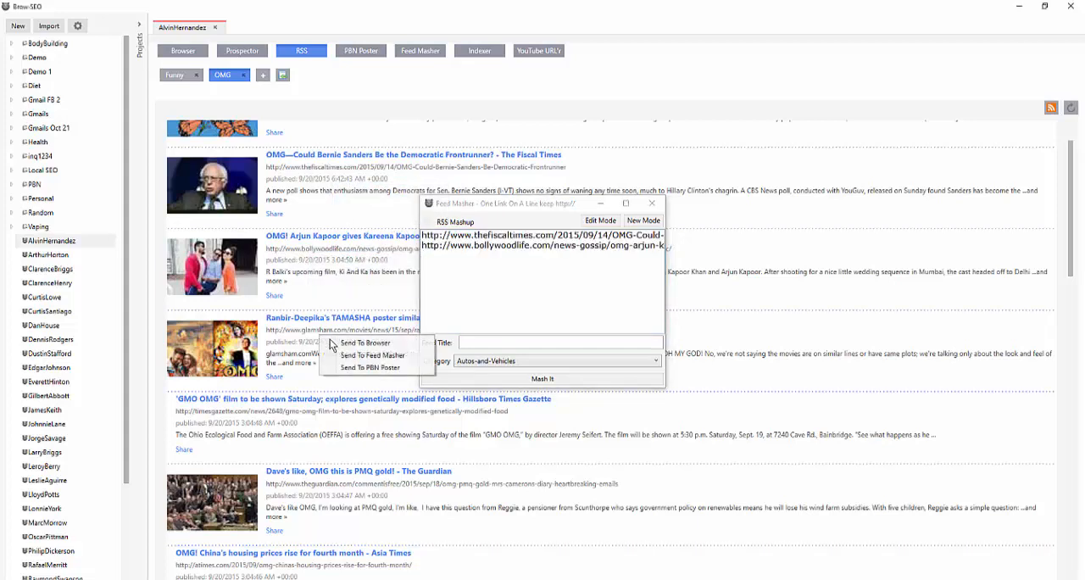
left_click(340, 351)
Title the mashup testbrowseo, set its category to Comedy and mash the feed
left_click(480, 345)
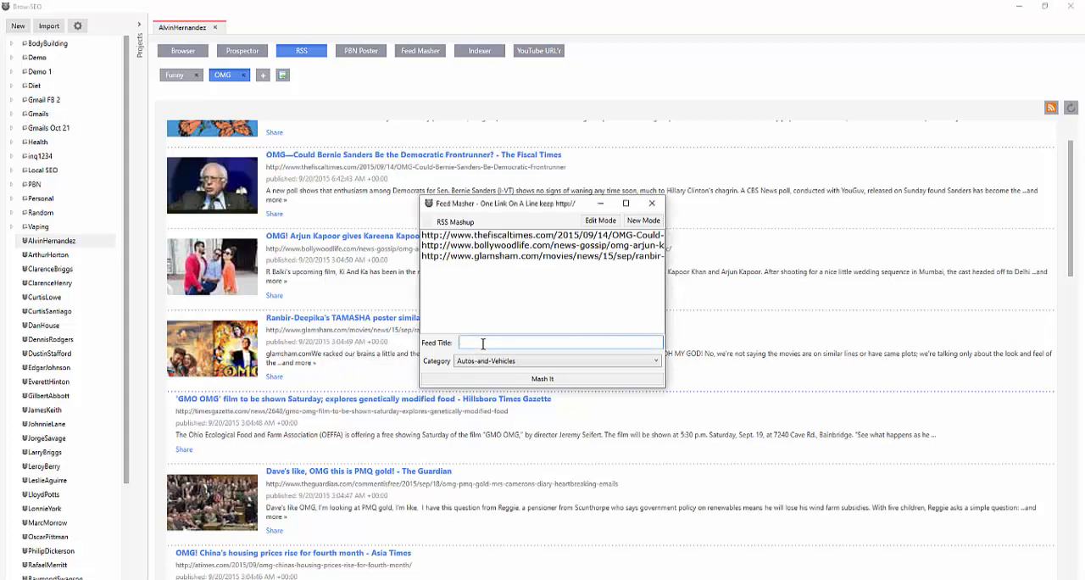
type("testbrowseo")
left_click(529, 365)
left_click(526, 385)
left_click(530, 381)
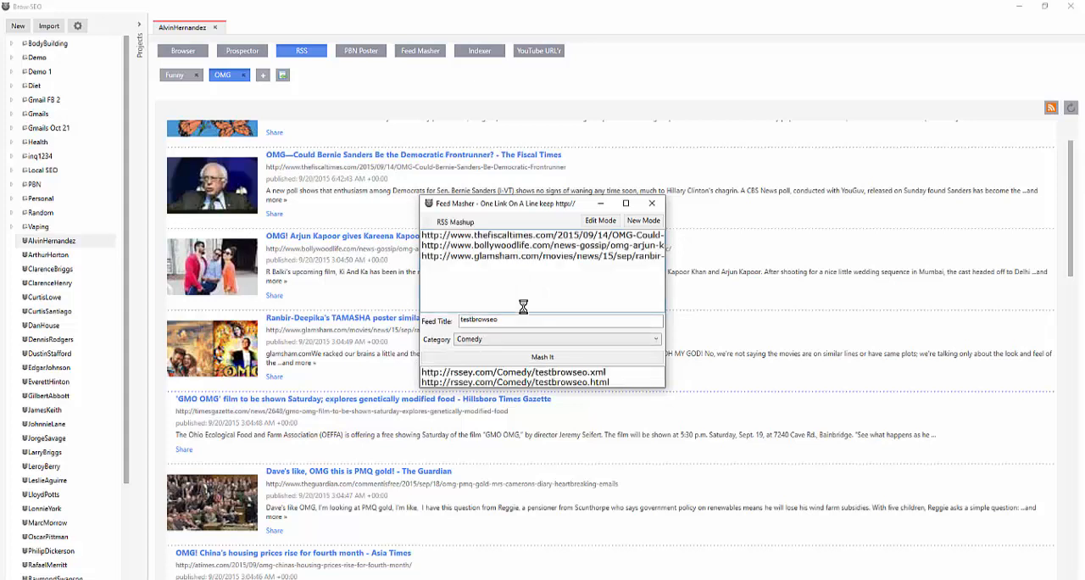
left_click(605, 372)
left_click_drag(604, 372, 417, 376)
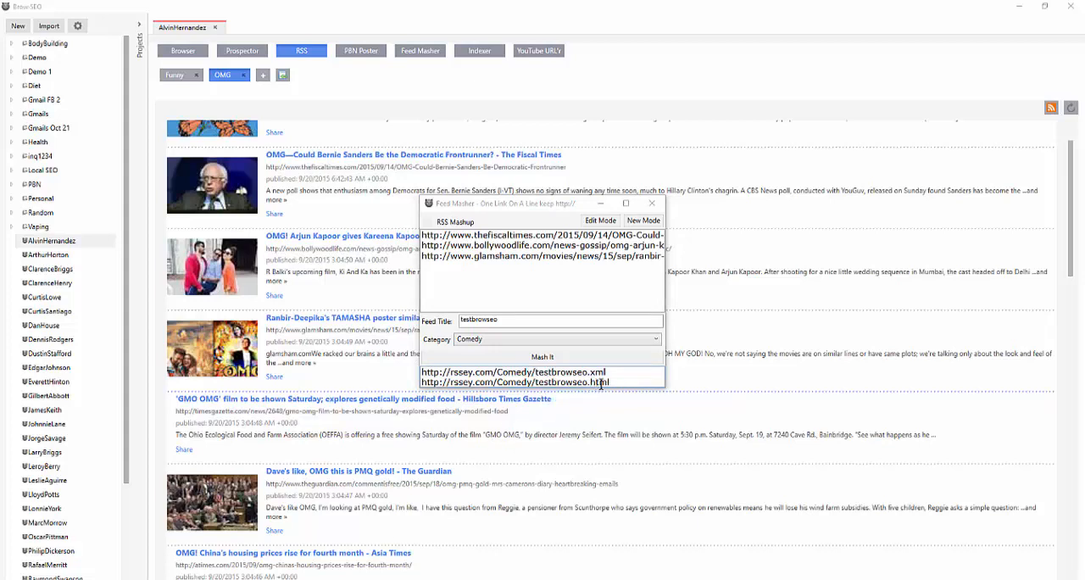
left_click_drag(609, 373, 402, 376)
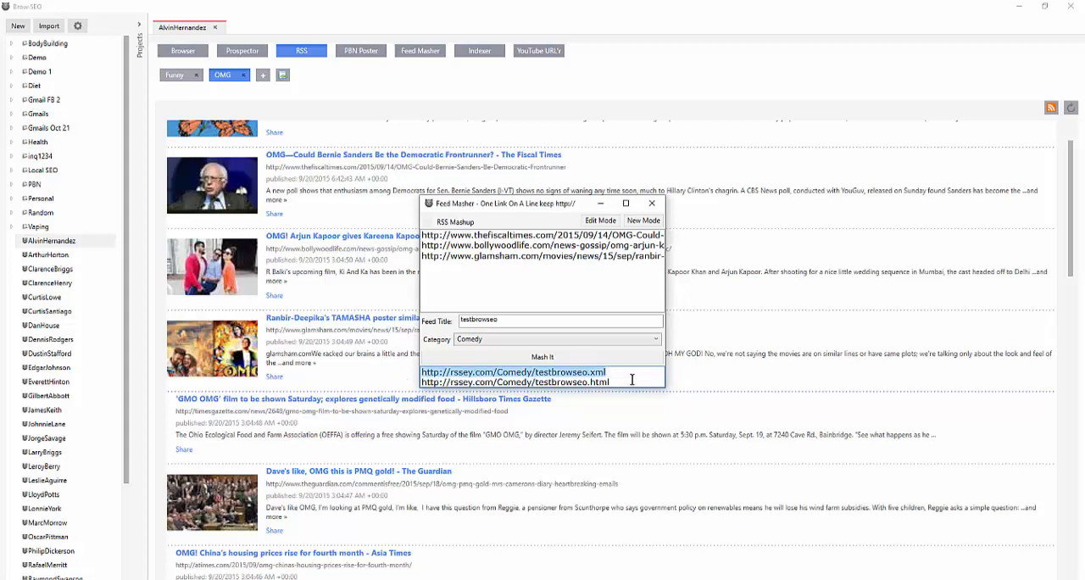
left_click_drag(631, 382, 428, 389)
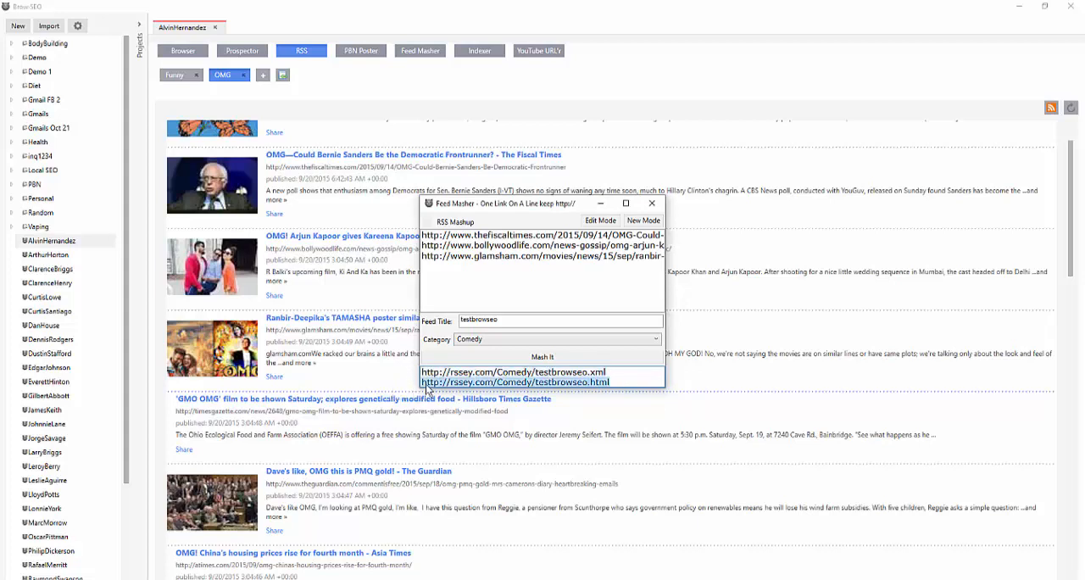
right_click(428, 389)
left_click(450, 405)
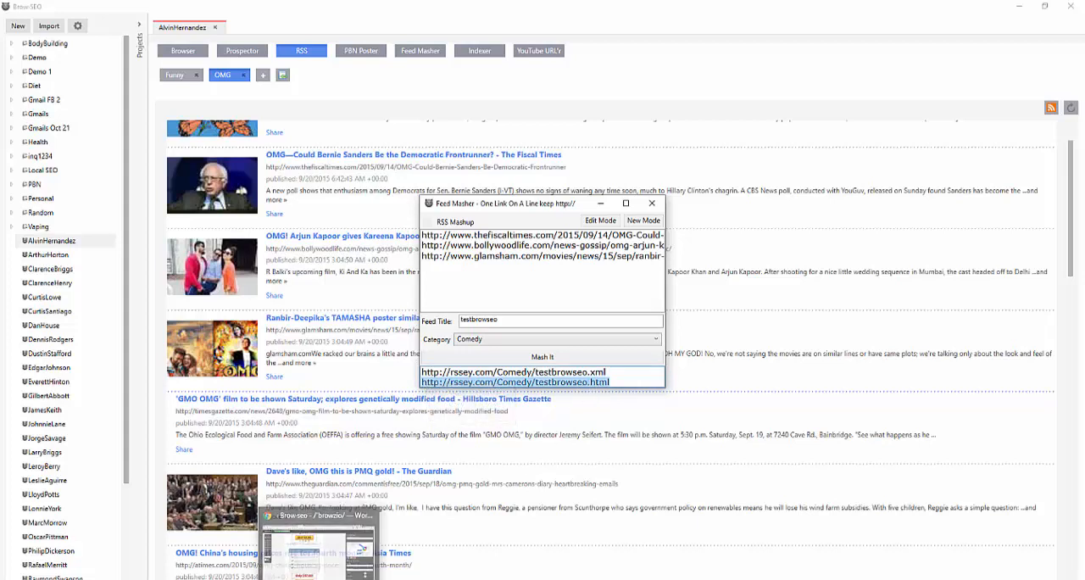
Switch to Firefox, load the copied testbrowseo.html link and move the Feed Masher window clear of the page's entries
left_click(354, 575)
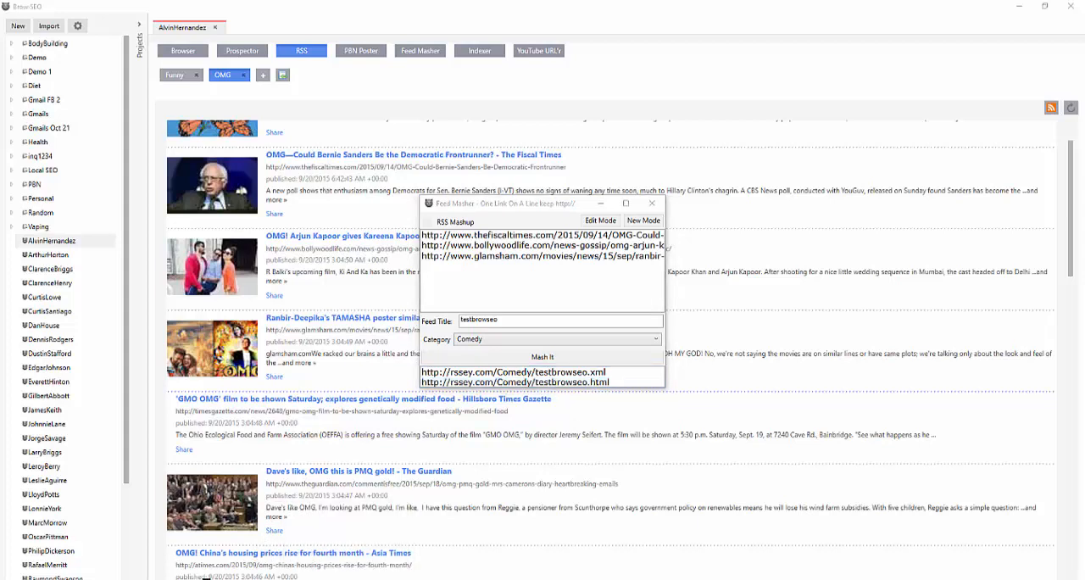
left_click(134, 28)
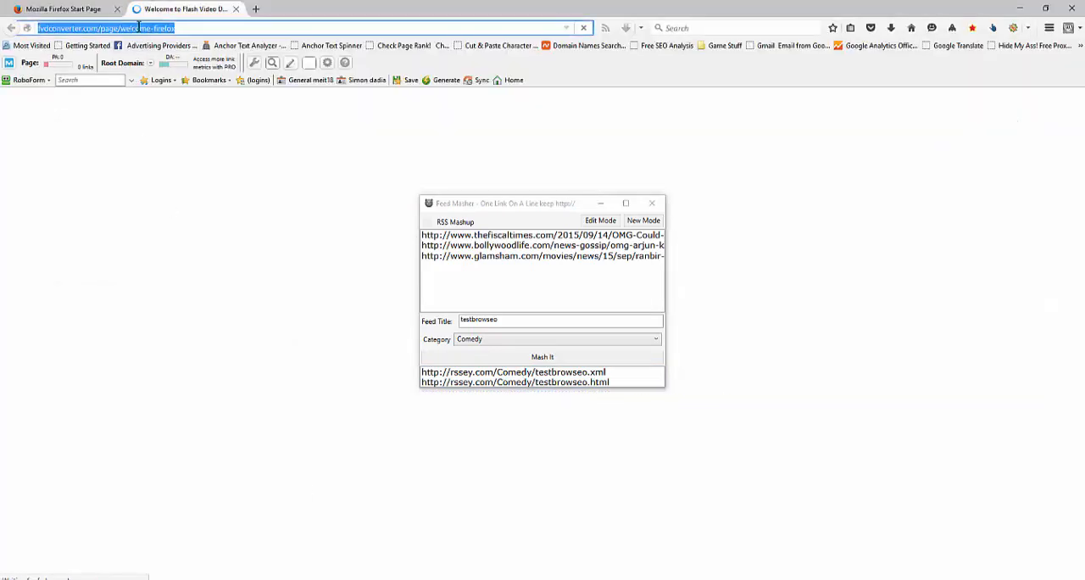
right_click(141, 29)
left_click(167, 89)
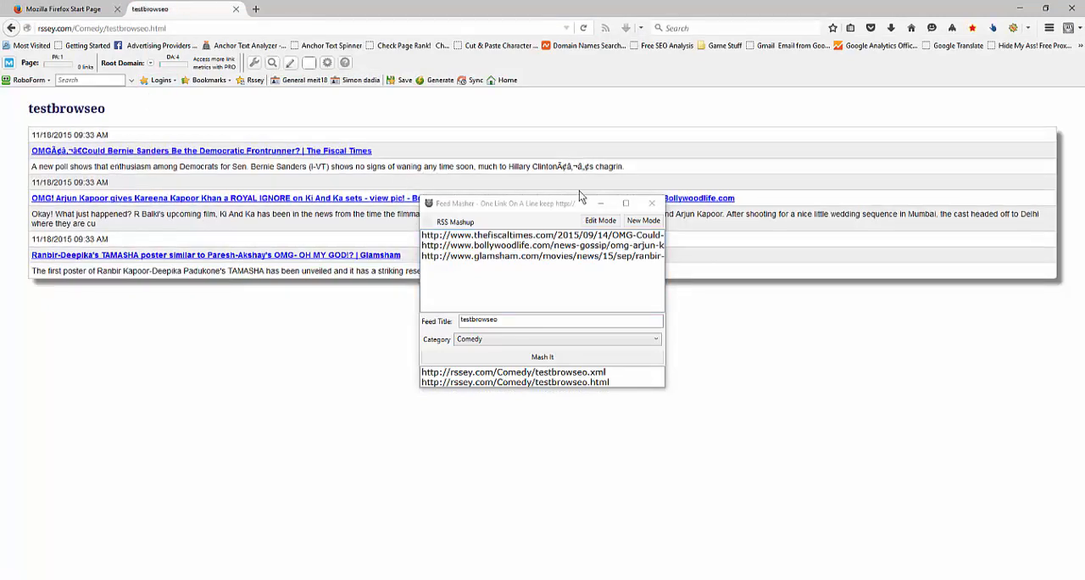
left_click_drag(542, 204, 512, 299)
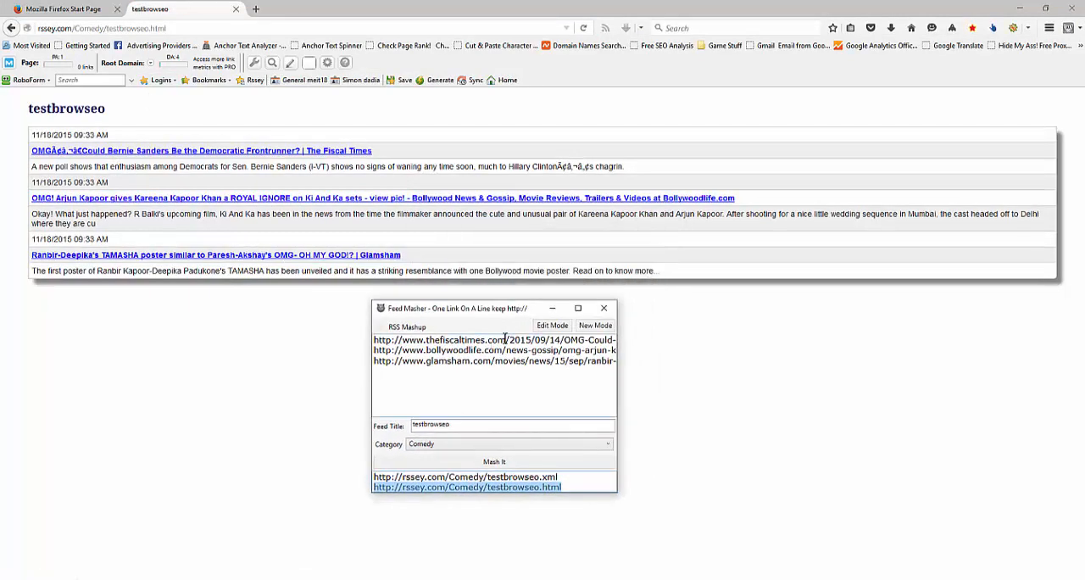
Put the Feed Masher into Edit Mode, maximize its window and load the saved testbrowseo feed
left_click(552, 327)
left_click(577, 308)
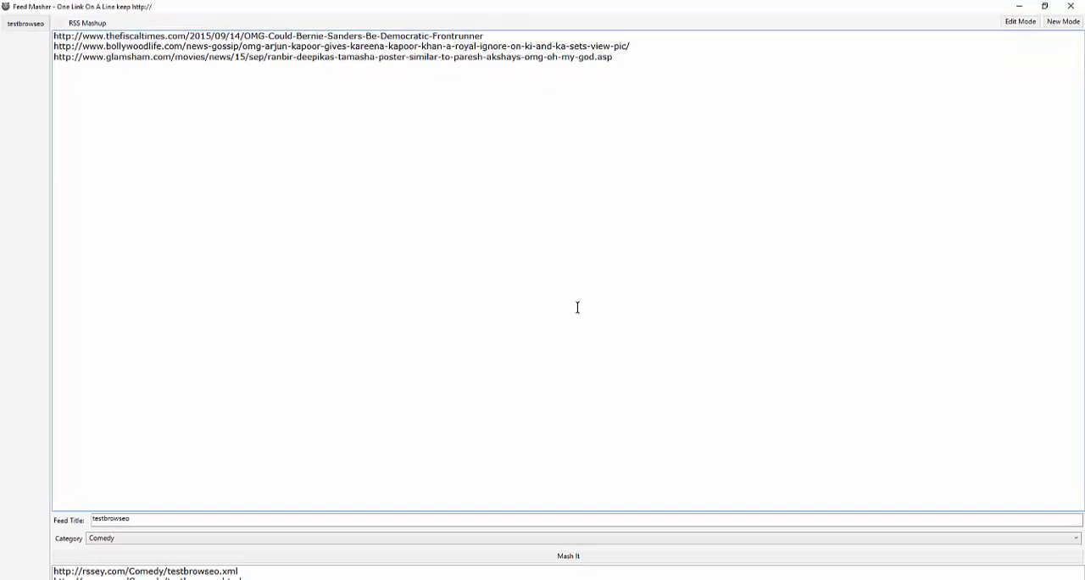
left_click(16, 23)
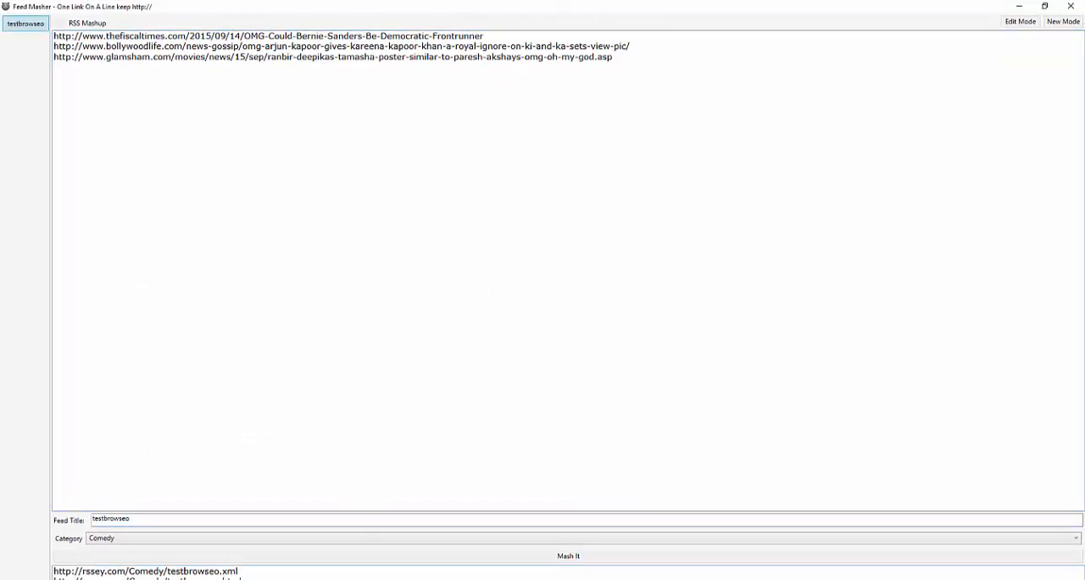
left_click(1009, 26)
left_click(17, 26)
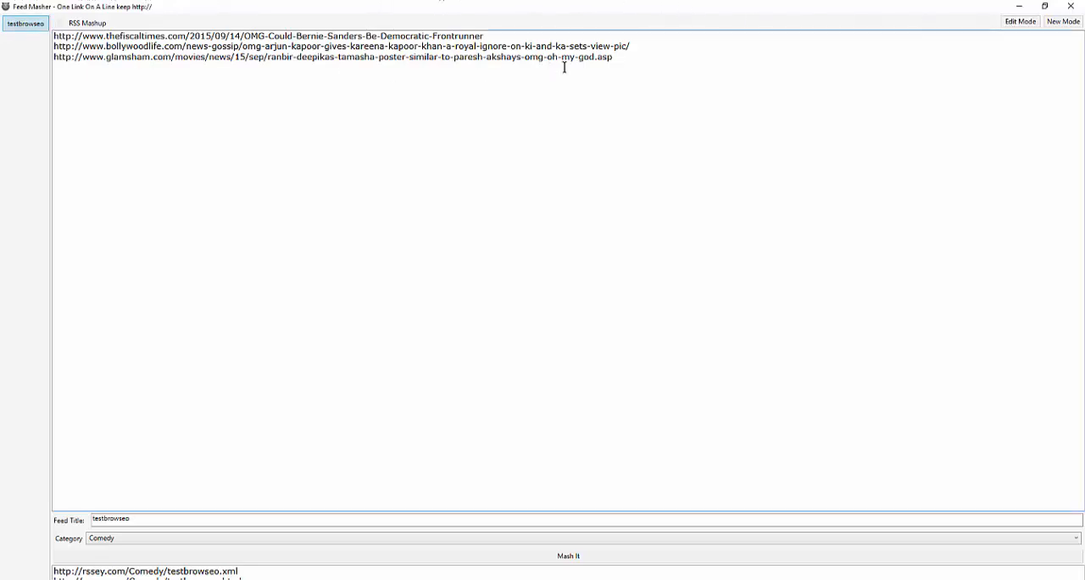
left_click_drag(615, 59, 3, 10)
Remove the testbrowseo feed from the server, confirming the removal, and close the Feed Masher
left_click(25, 25)
right_click(28, 26)
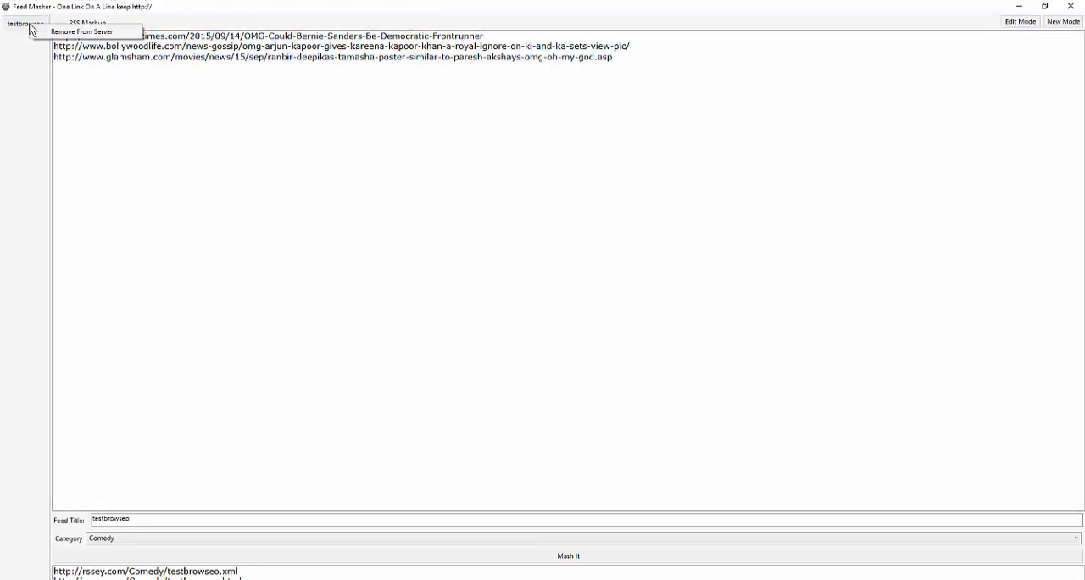
left_click(54, 31)
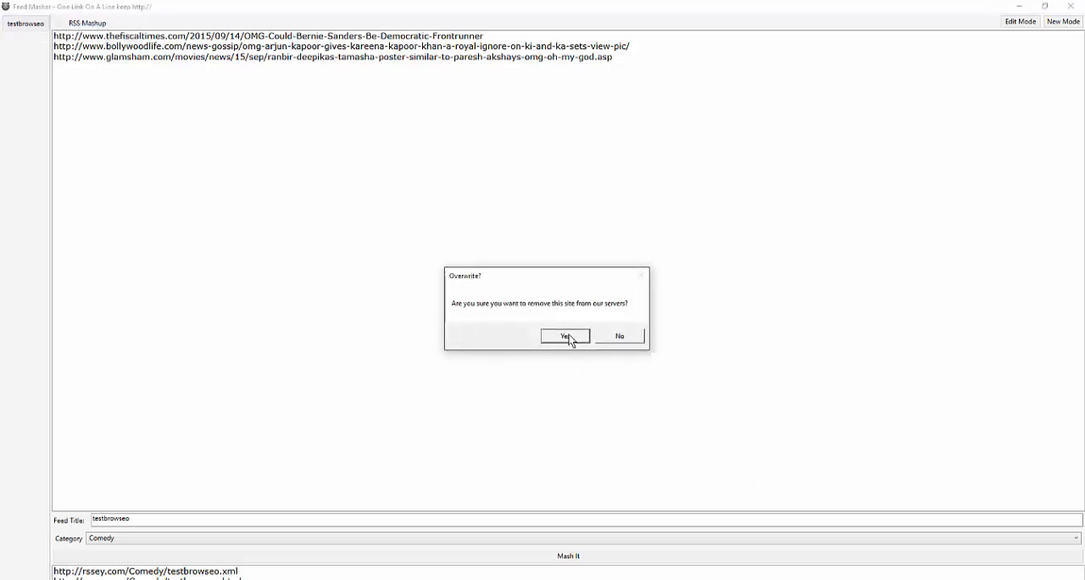
left_click(568, 337)
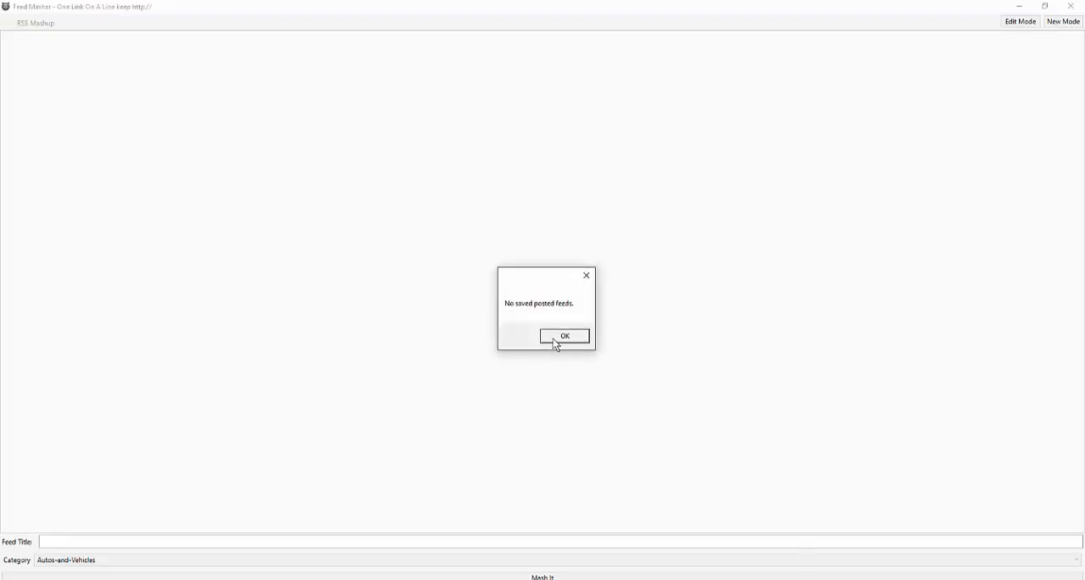
left_click(556, 338)
left_click(1071, 6)
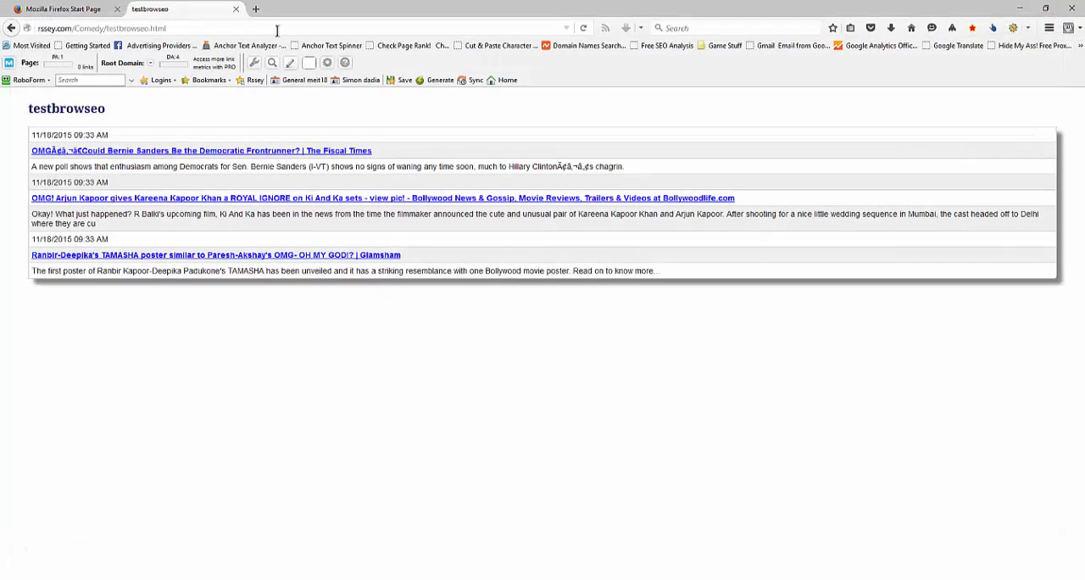
Reload the testbrowseo.html page in Firefox to check the removal, and return to Brow-SEO
left_click(586, 30)
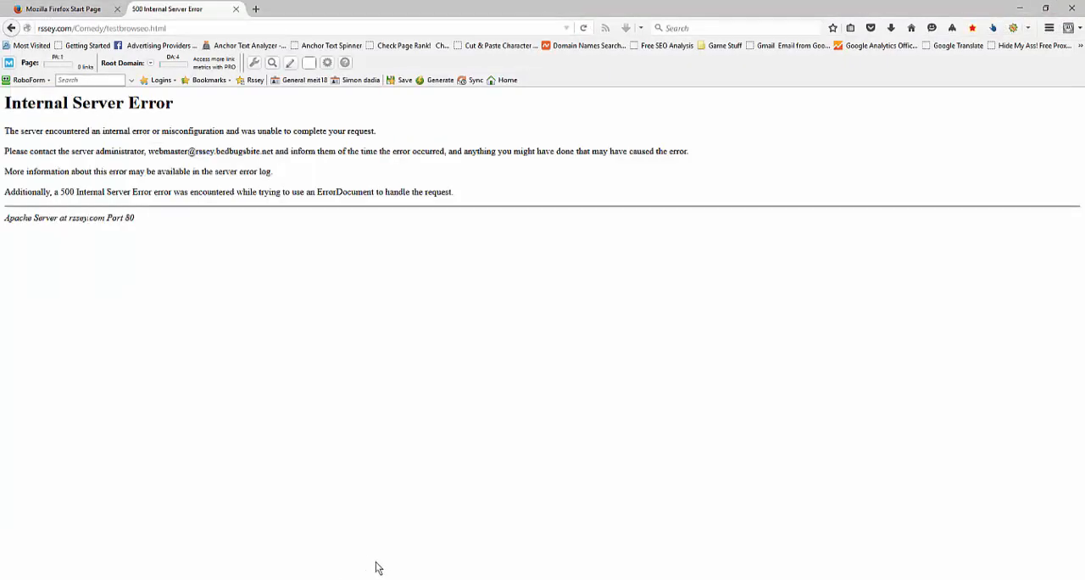
mouse_move(403, 578)
left_click(382, 529)
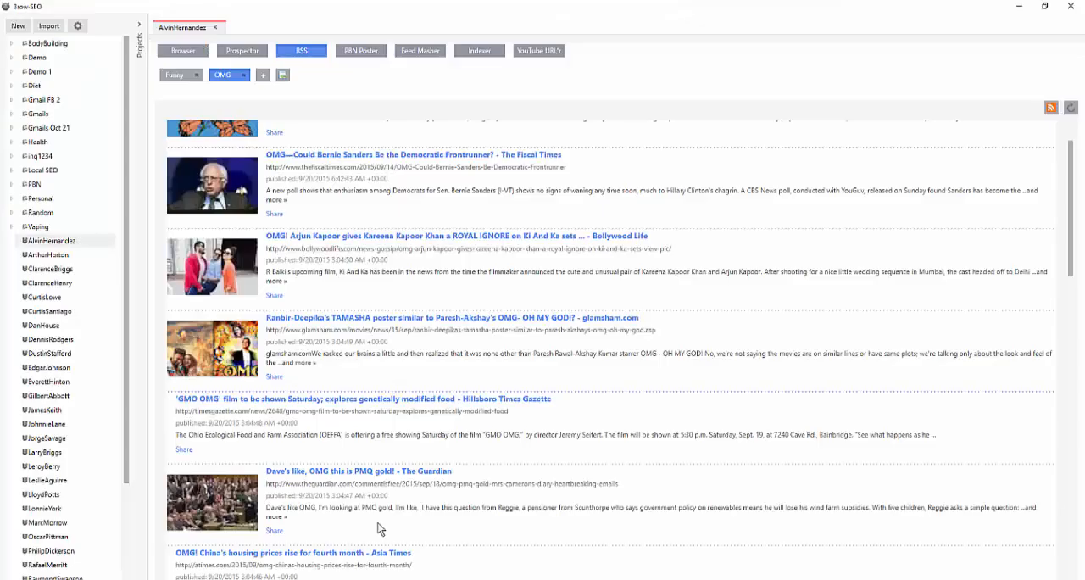
View the Indexer with its link list and indexing services, close it, and briefly open and close the YouTube URL'r
left_click(478, 53)
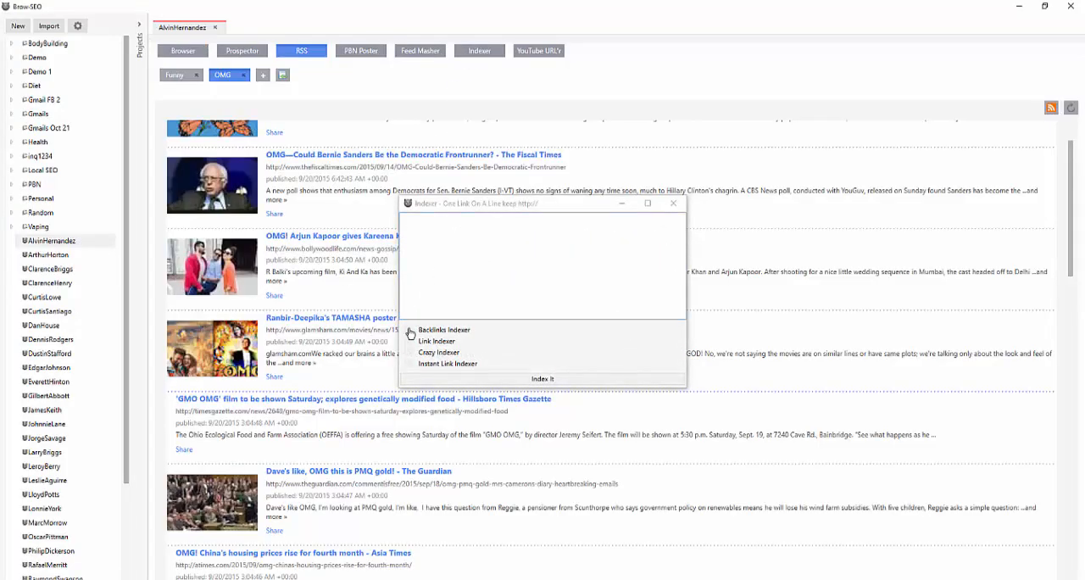
left_click(437, 246)
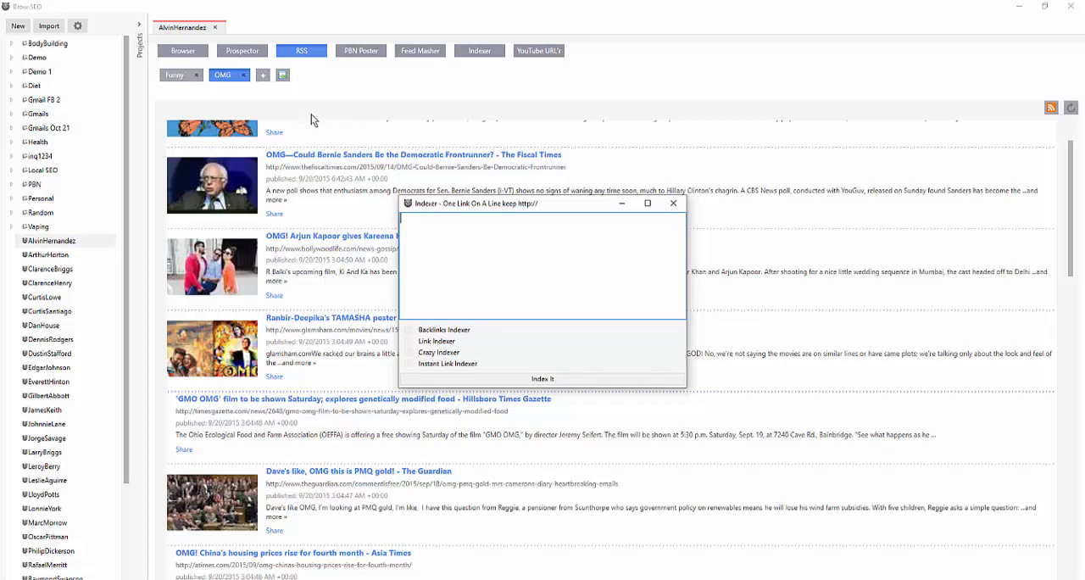
left_click(672, 205)
left_click(536, 53)
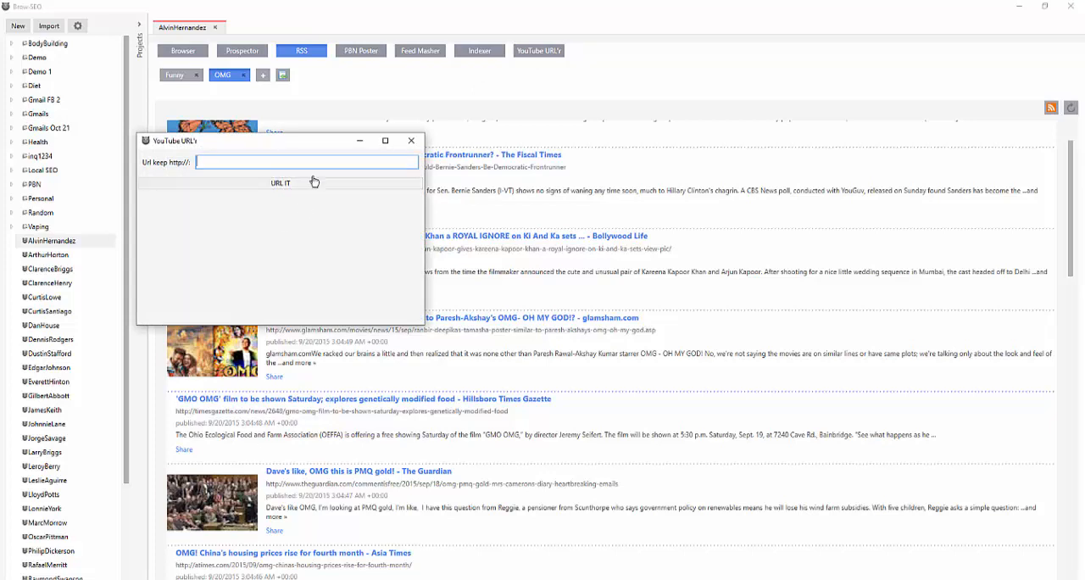
left_click(412, 141)
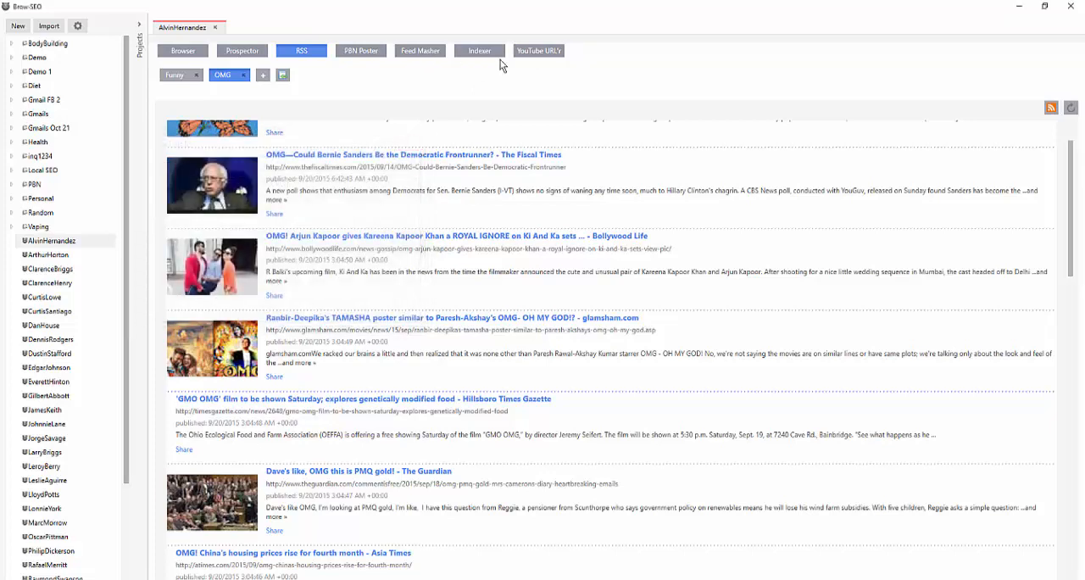
Show the Indexer and Feed Masher windows once more, closing each after viewing it
left_click(479, 53)
left_click(678, 205)
left_click(424, 52)
left_click(651, 204)
left_click(921, 579)
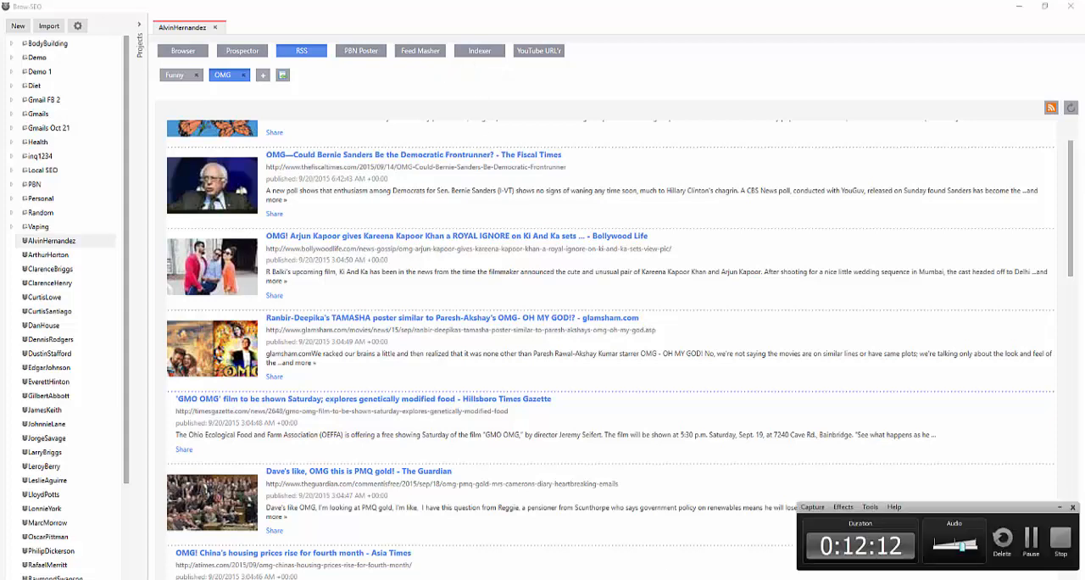